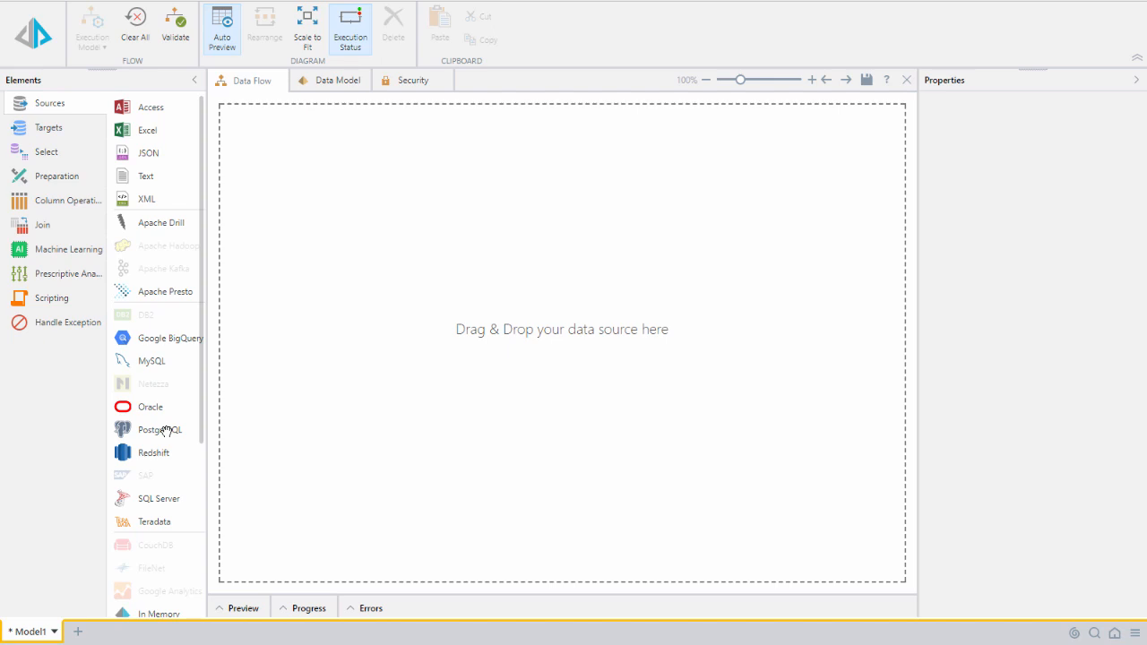
Add a PostgreSQL source to the data flow and choose the Pyramid Lite Demo database for it
{"action": "left_click_drag", "start_coordinate": [167, 432], "coordinate": [266, 183]}
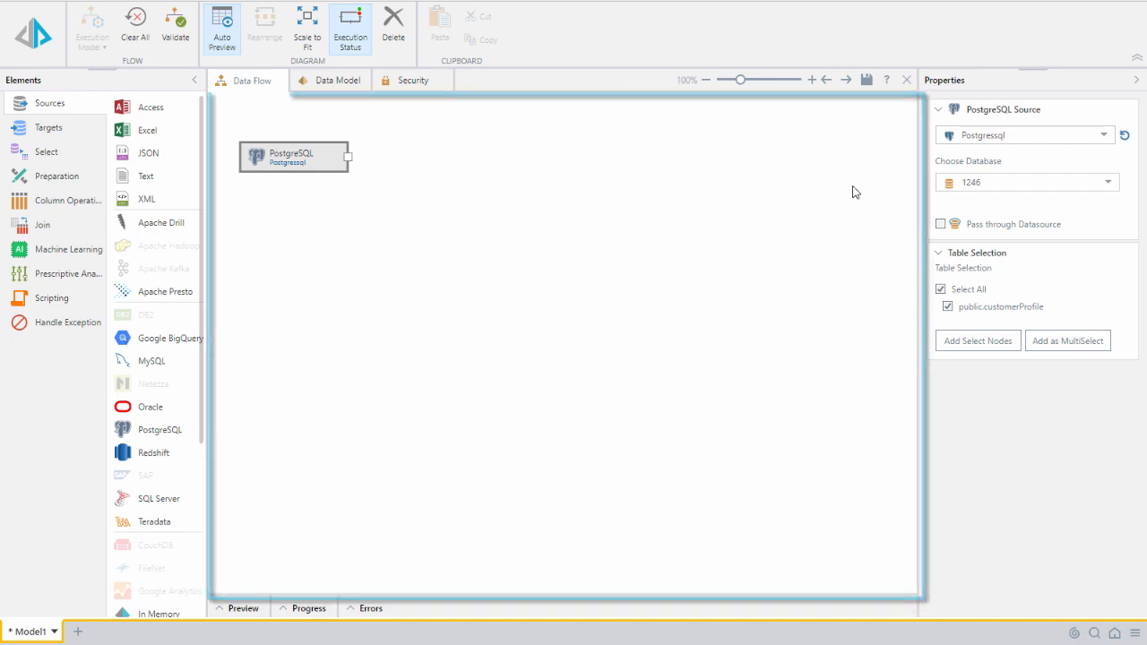
{"action": "left_click", "coordinate": [1106, 184]}
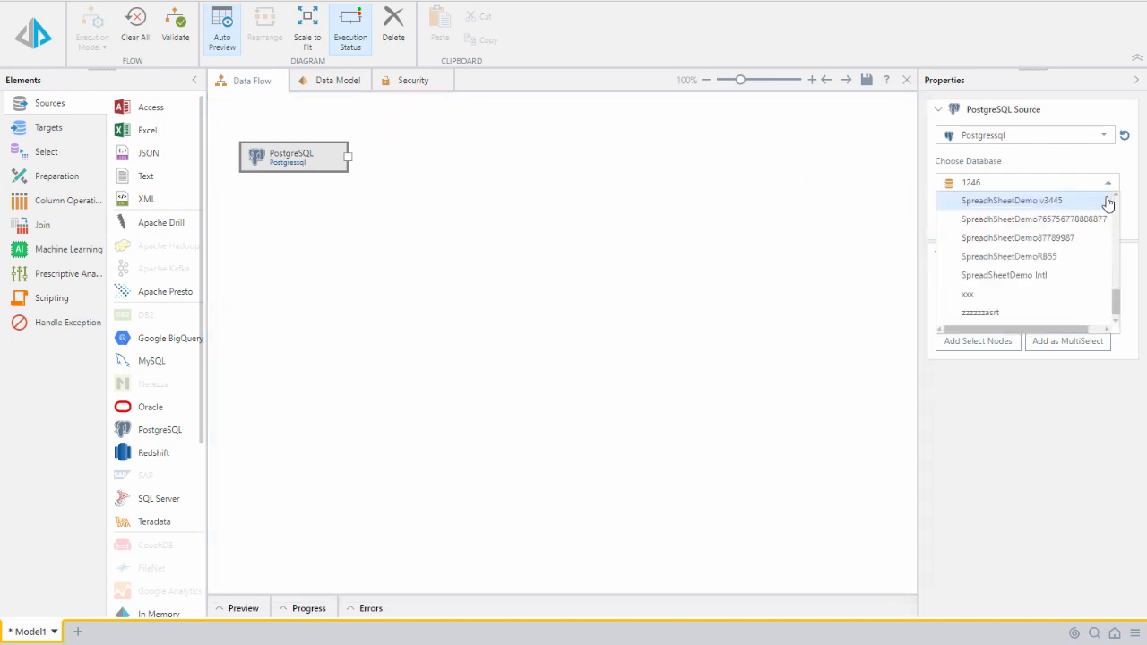
{"action": "scroll", "coordinate": [1118, 278], "scroll_direction": "up", "scroll_amount": 3}
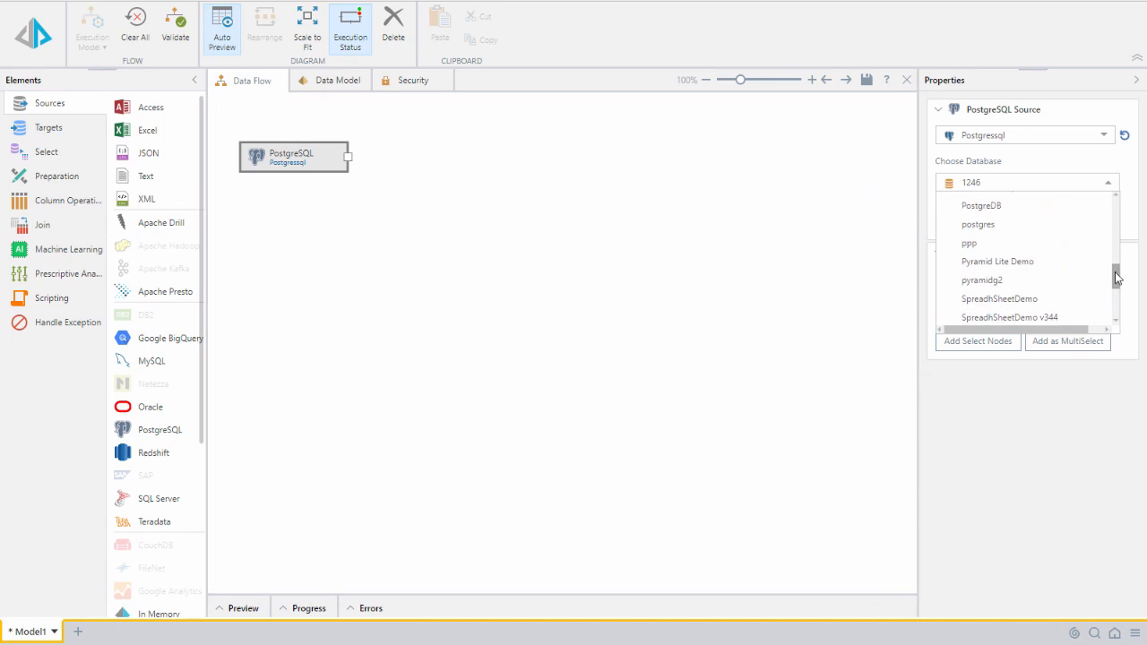
{"action": "left_click", "coordinate": [1048, 263]}
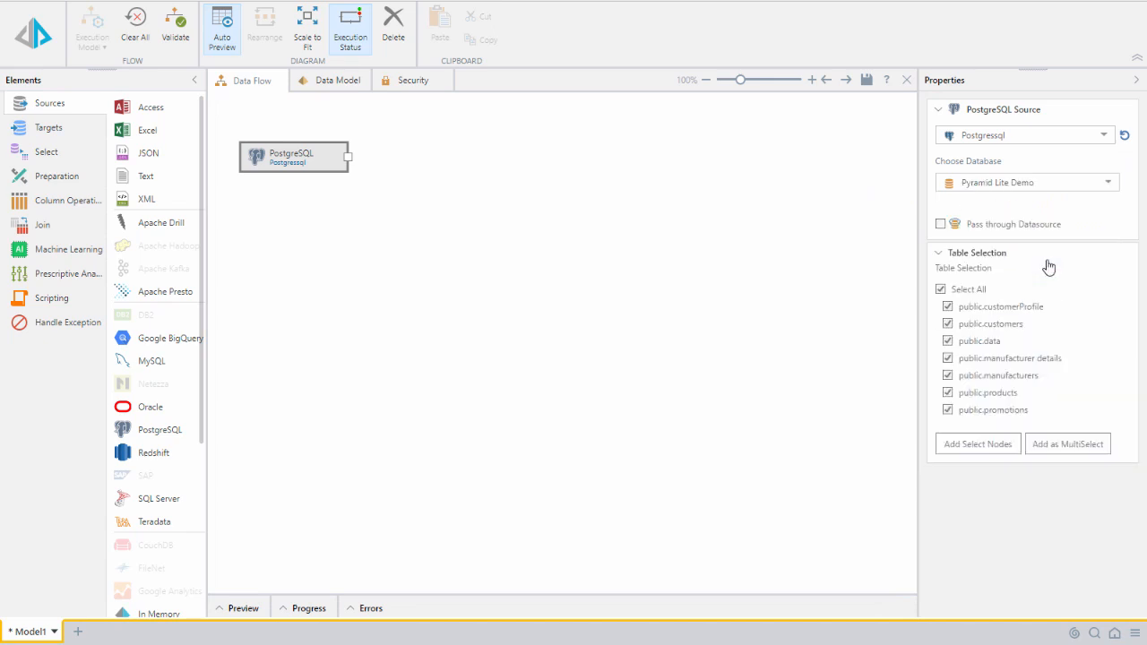
Exclude public.customerProfile and public.manufacturer details, and add Select nodes for the remaining PostgreSQL tables
{"action": "left_click", "coordinate": [948, 307]}
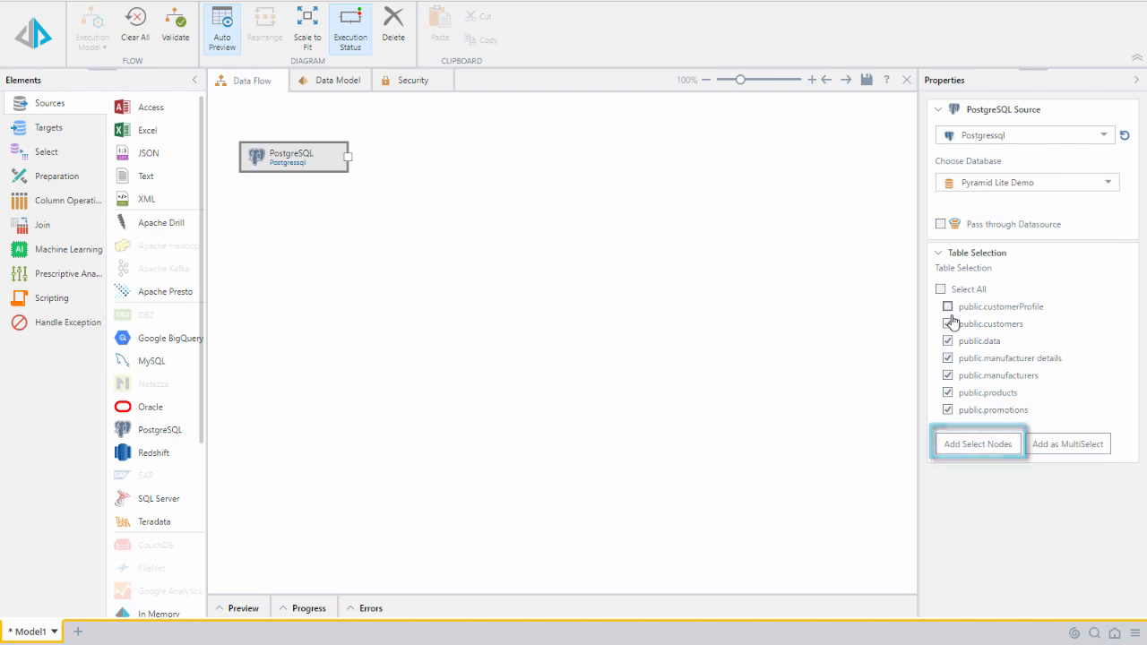
{"action": "left_click", "coordinate": [948, 358]}
{"action": "left_click", "coordinate": [952, 444]}
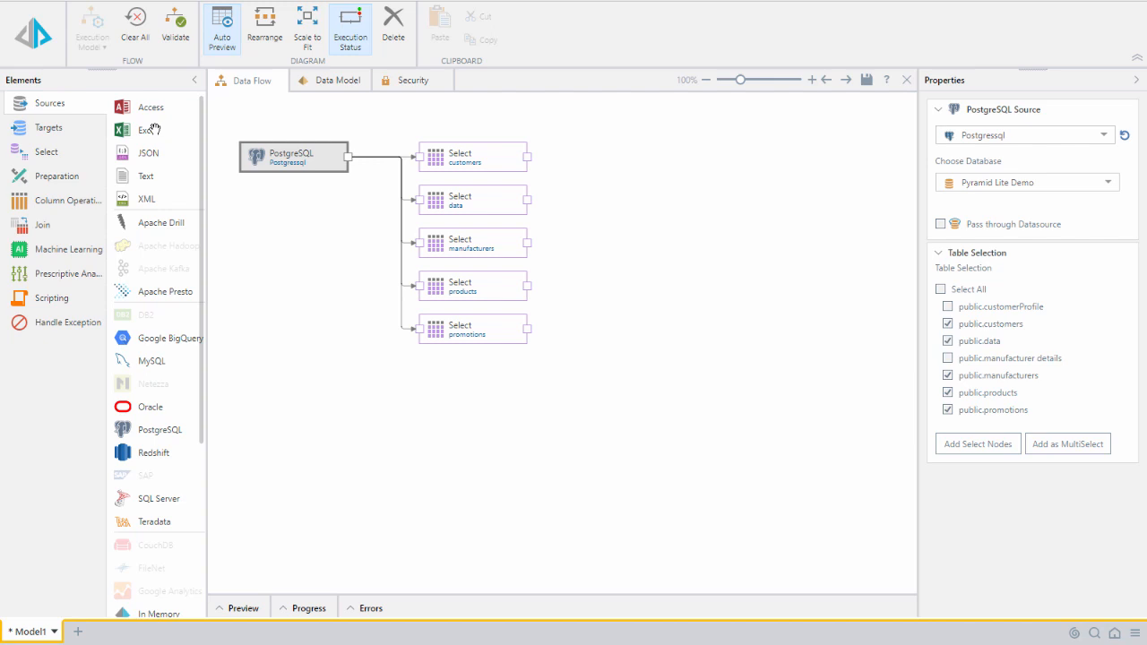
Add an Excel source below the PostgreSQL nodes and load the file Pyramid Sales Operations.xlsx into it
{"action": "left_click_drag", "start_coordinate": [154, 130], "coordinate": [283, 426]}
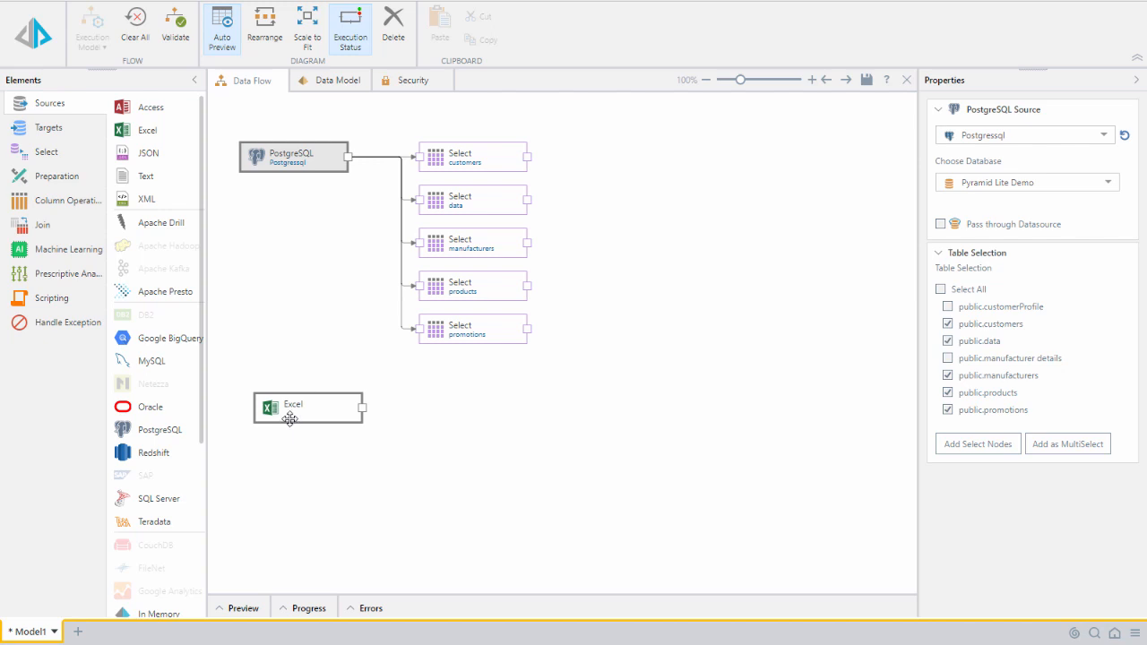
{"action": "left_click", "coordinate": [289, 419]}
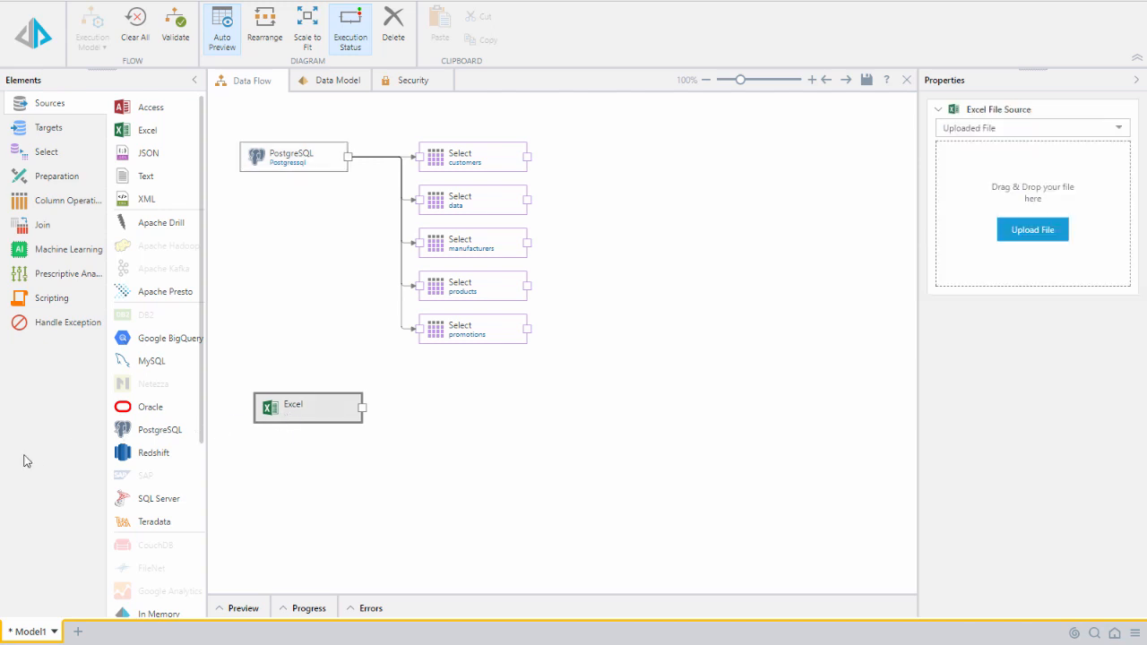
{"action": "left_click", "coordinate": [120, 630]}
{"action": "left_click_drag", "start_coordinate": [120, 630], "coordinate": [1015, 258]}
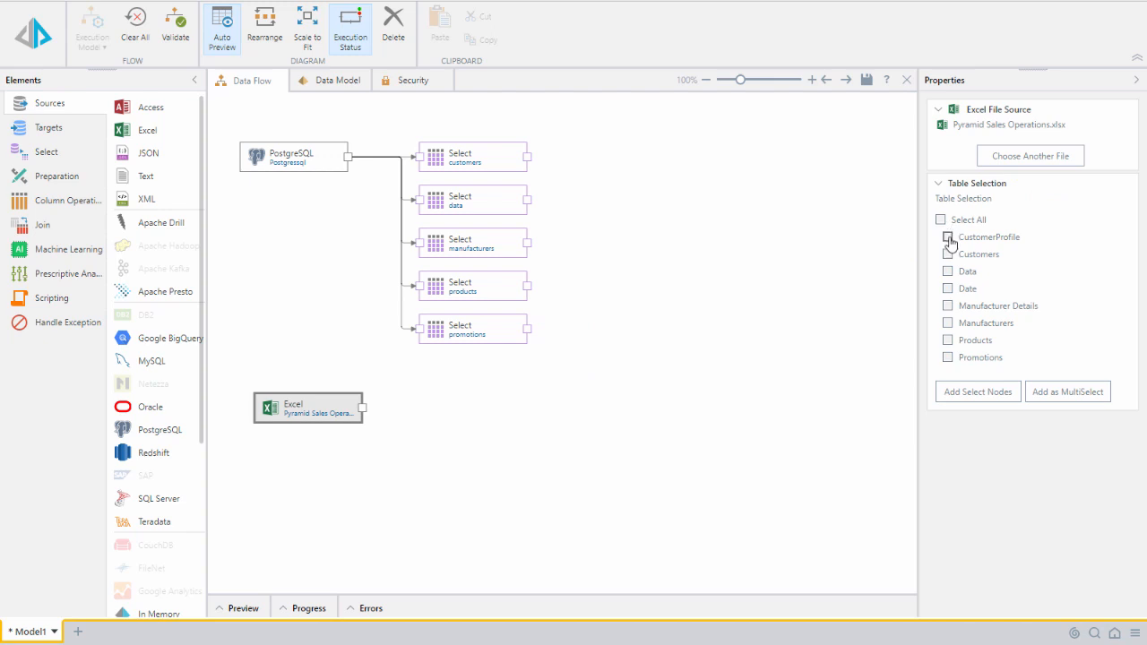
Add Select nodes for the CustomerProfile and Manufacturer Details tables of the Excel source
{"action": "left_click", "coordinate": [947, 237]}
{"action": "left_click", "coordinate": [948, 308]}
{"action": "left_click", "coordinate": [977, 391]}
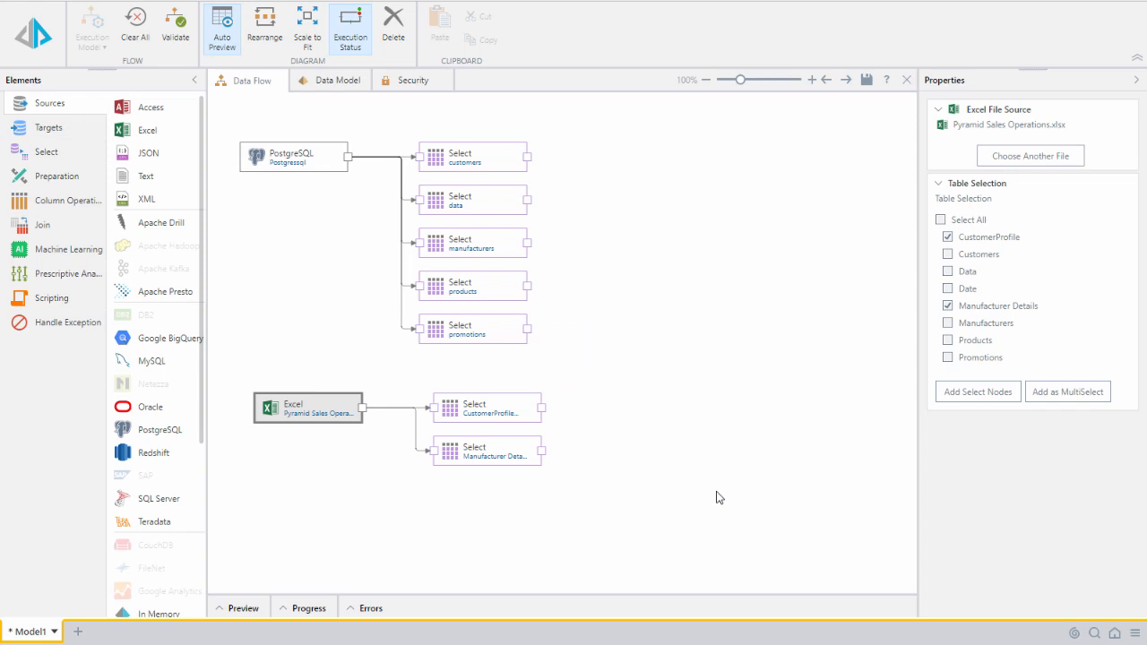
Add a Combine Columns node, connect the customers Select node to it, and show its properties
{"action": "left_click", "coordinate": [78, 206]}
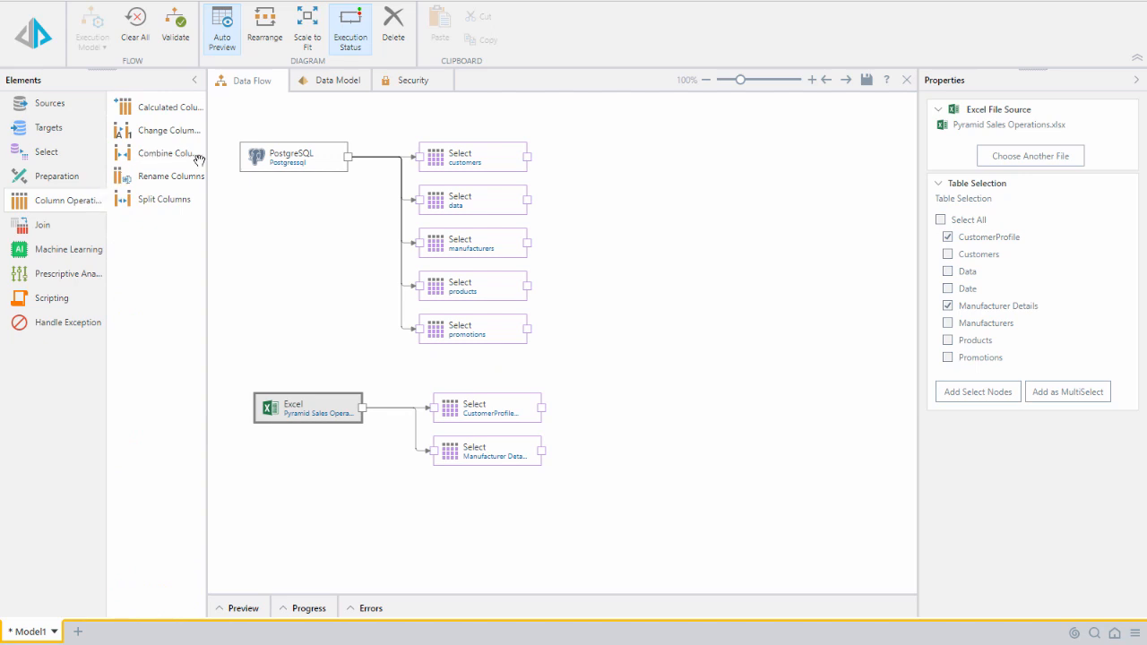
{"action": "left_click_drag", "start_coordinate": [211, 159], "coordinate": [653, 162]}
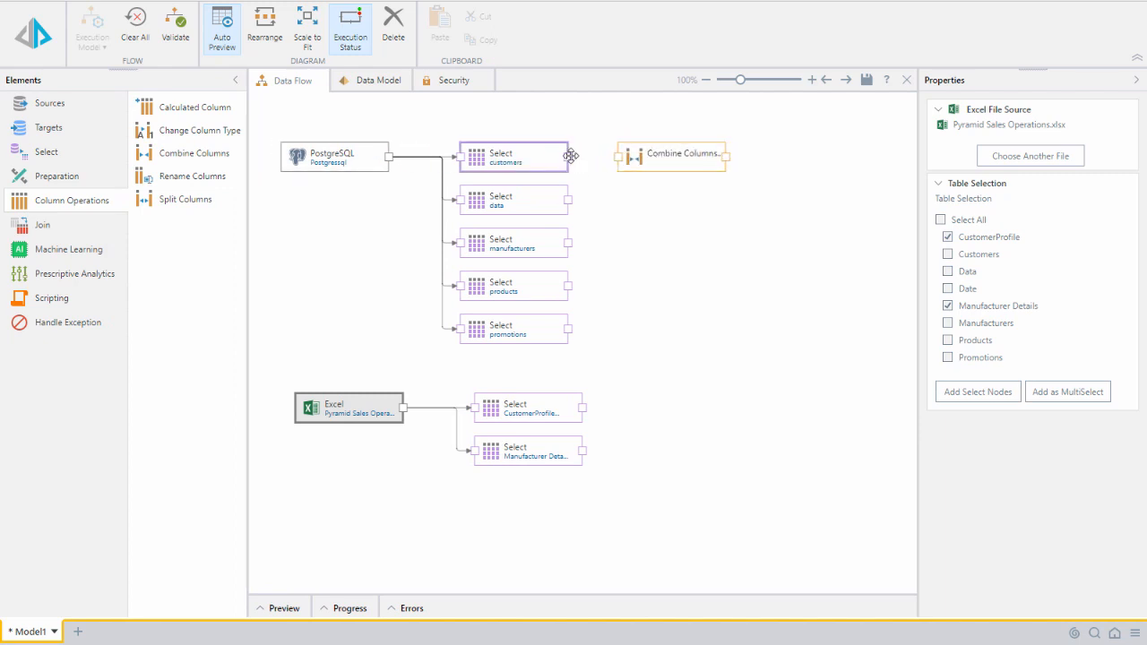
{"action": "left_click_drag", "start_coordinate": [568, 157], "coordinate": [618, 157]}
{"action": "left_click", "coordinate": [671, 159]}
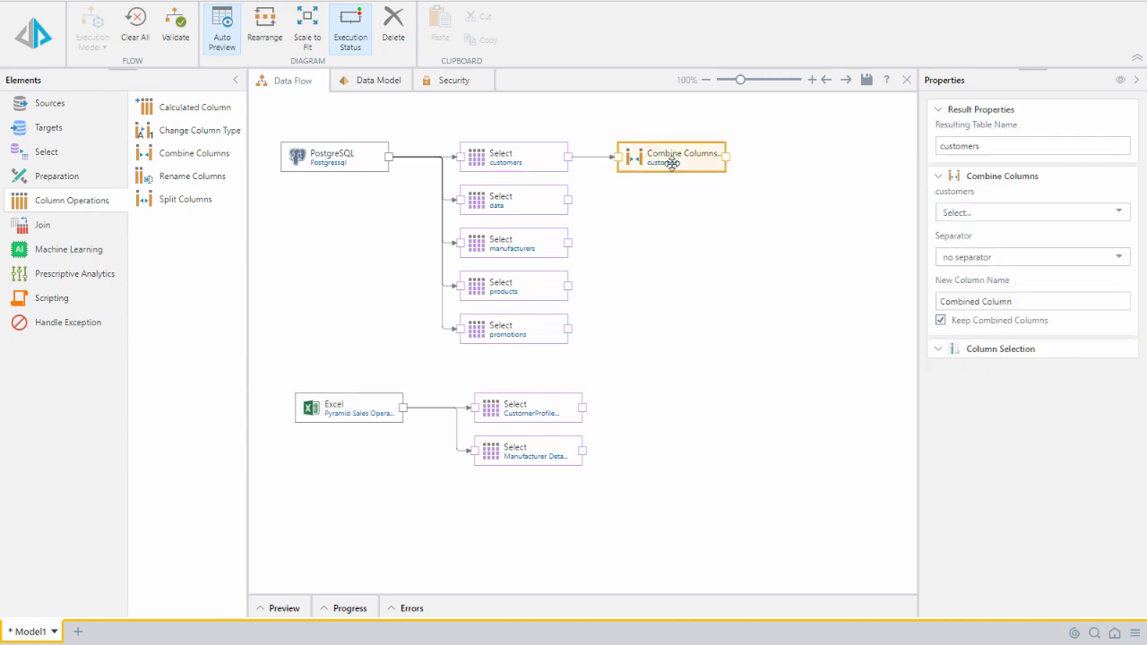
Choose FirstName and LastName as the customers columns to combine
{"action": "left_click", "coordinate": [953, 216]}
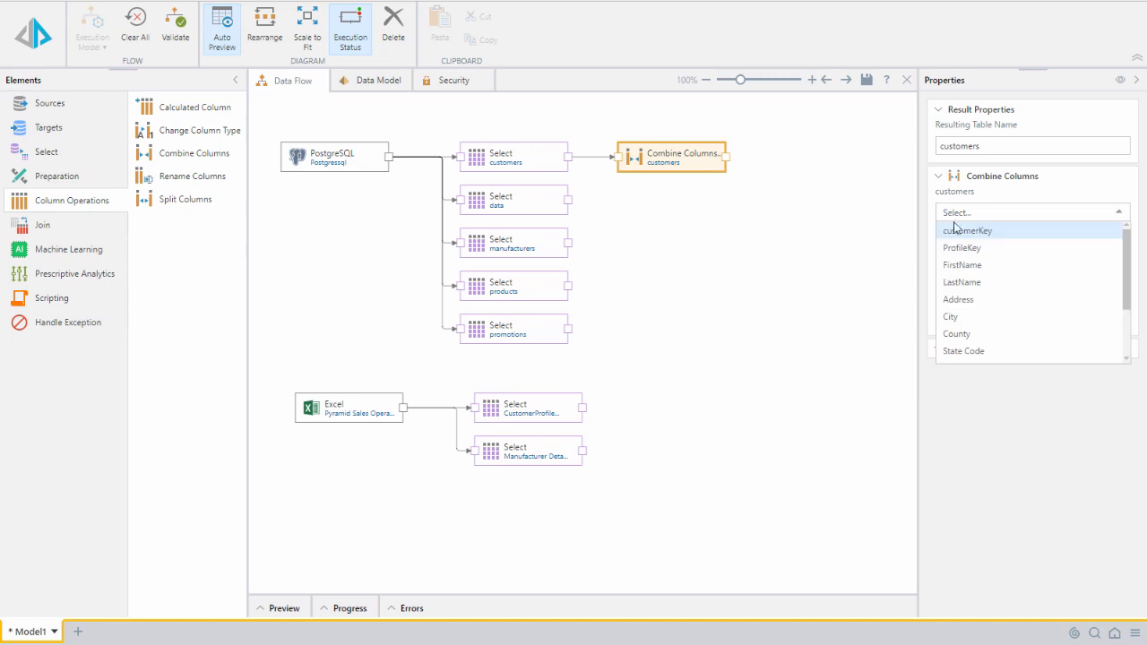
{"action": "left_click", "coordinate": [960, 264]}
{"action": "left_click", "coordinate": [967, 235]}
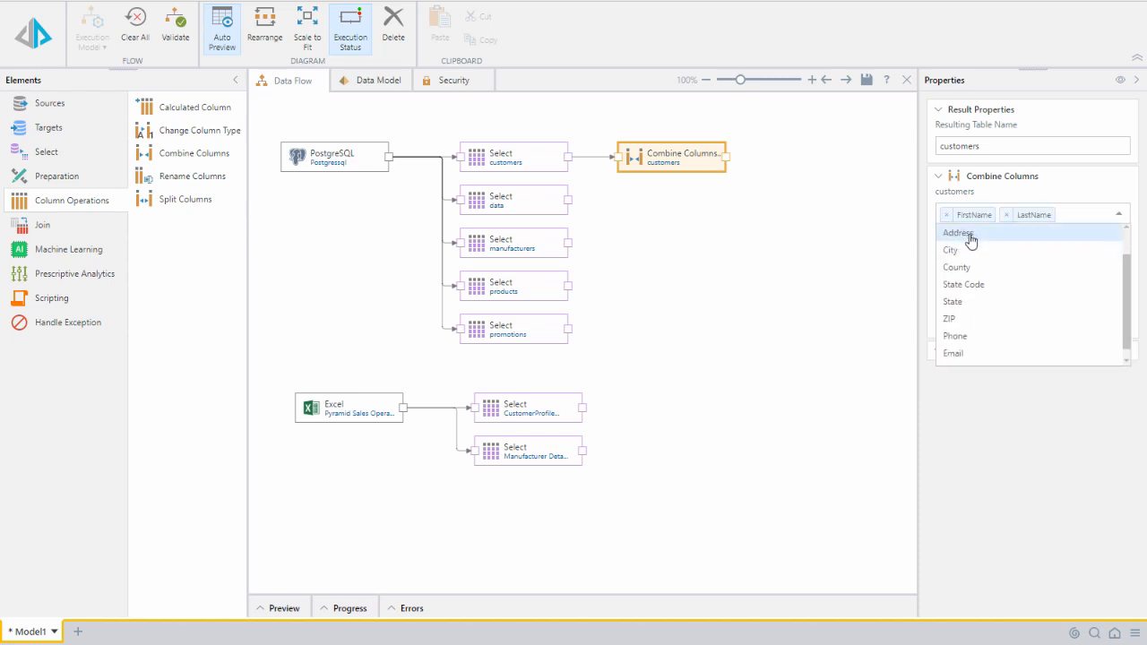
{"action": "left_click", "coordinate": [1029, 183]}
{"action": "left_click", "coordinate": [1032, 182]}
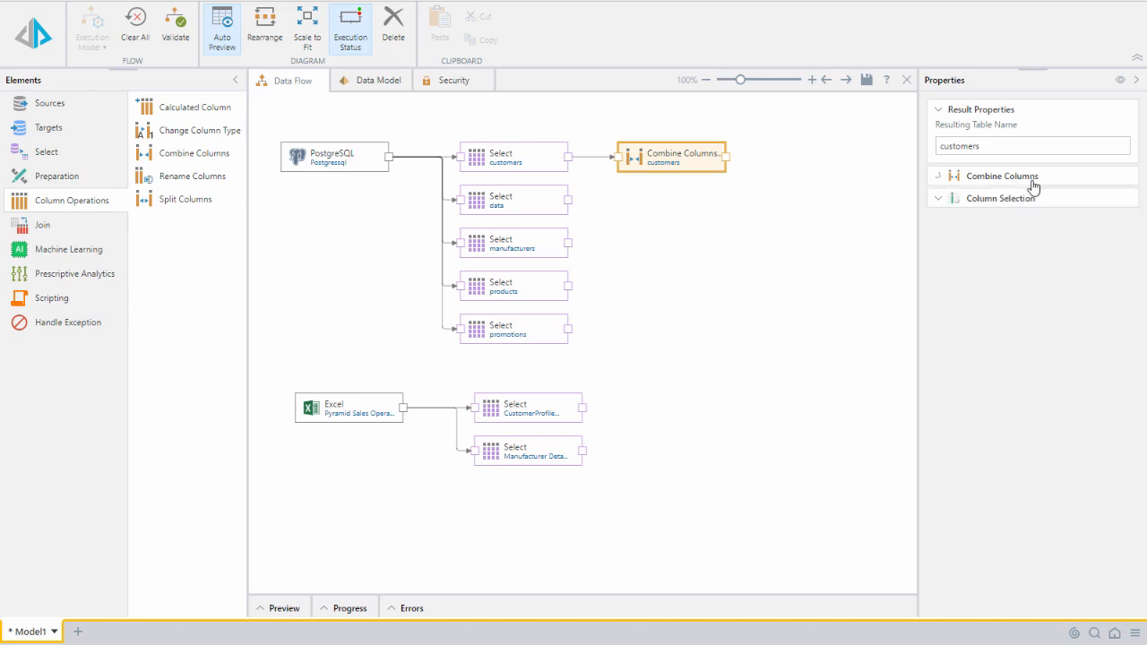
{"action": "left_click", "coordinate": [938, 177]}
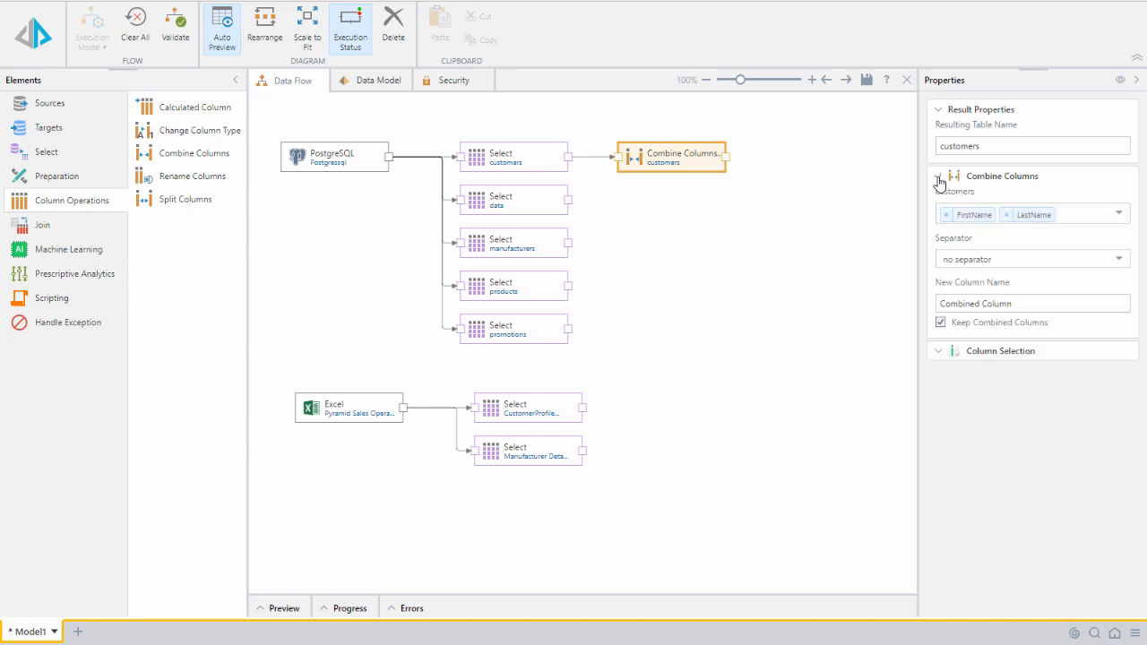
Set the combined column's separator to space and name the new column Customer Name
{"action": "left_click", "coordinate": [961, 260]}
{"action": "left_click", "coordinate": [957, 360]}
{"action": "left_click", "coordinate": [1004, 310]}
{"action": "key", "text": "ctrl+a"}
{"action": "type", "text": "Customer Name"}
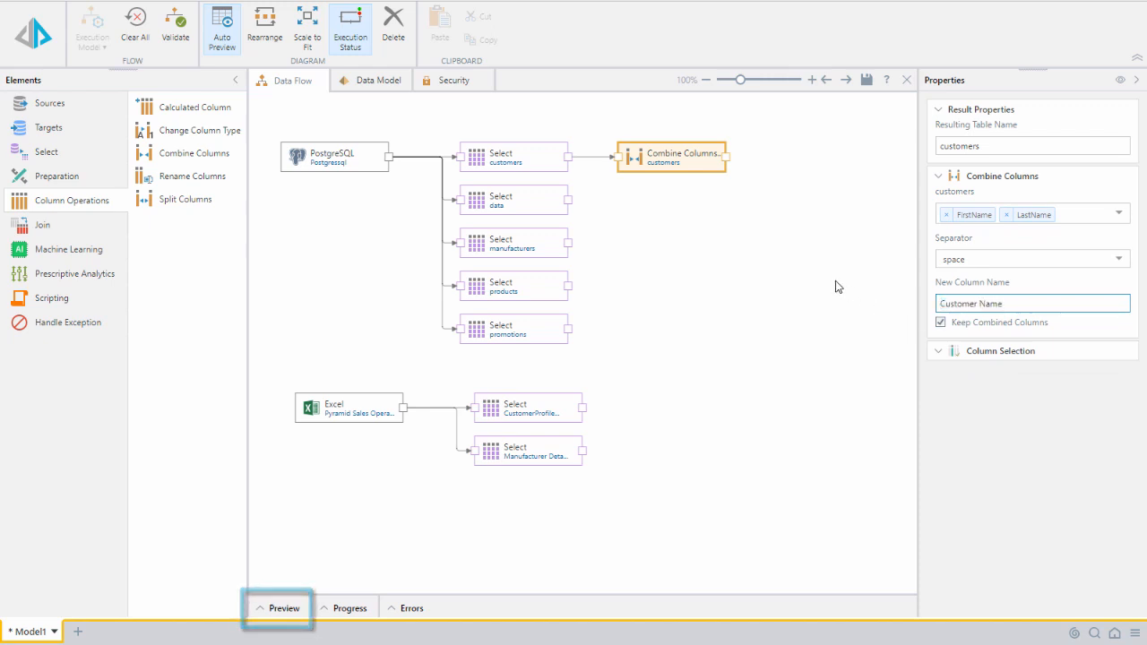
Preview the Combine Columns output and check the values in the Customer Name column
{"action": "left_click", "coordinate": [291, 608]}
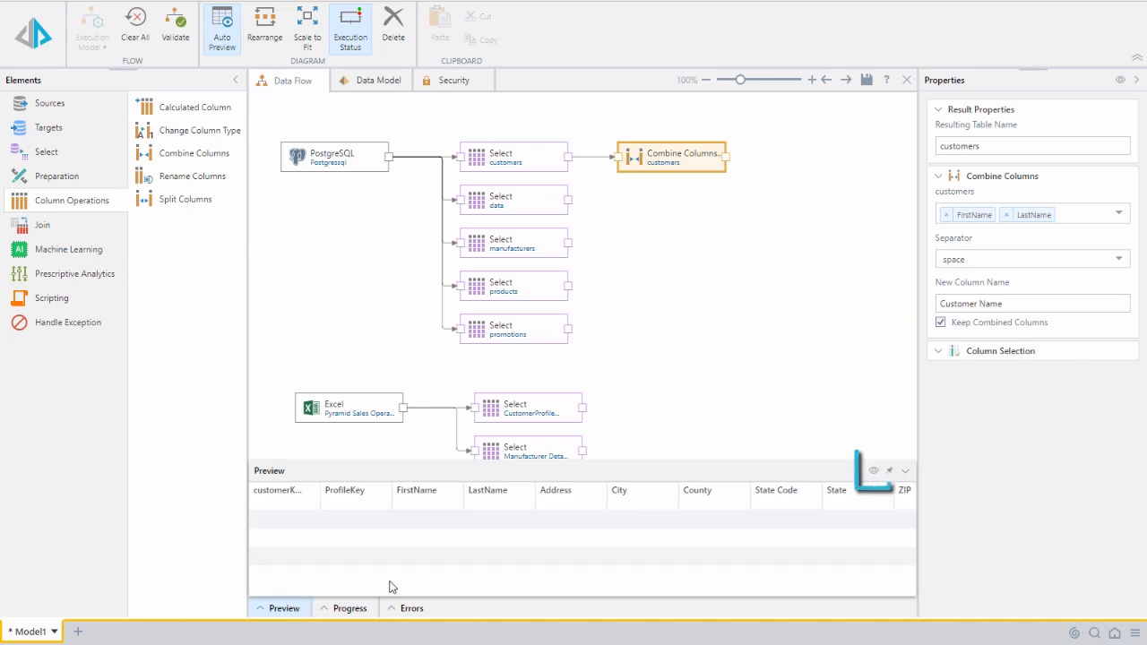
{"action": "left_click", "coordinate": [875, 472]}
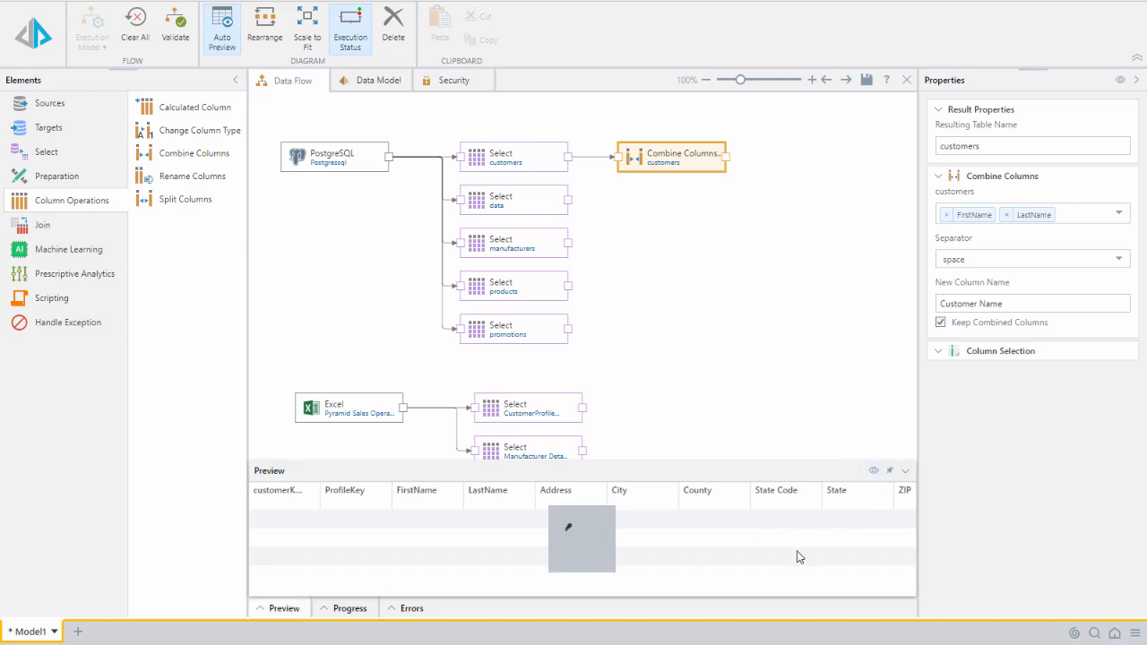
{"action": "left_click_drag", "start_coordinate": [666, 593], "coordinate": [898, 590]}
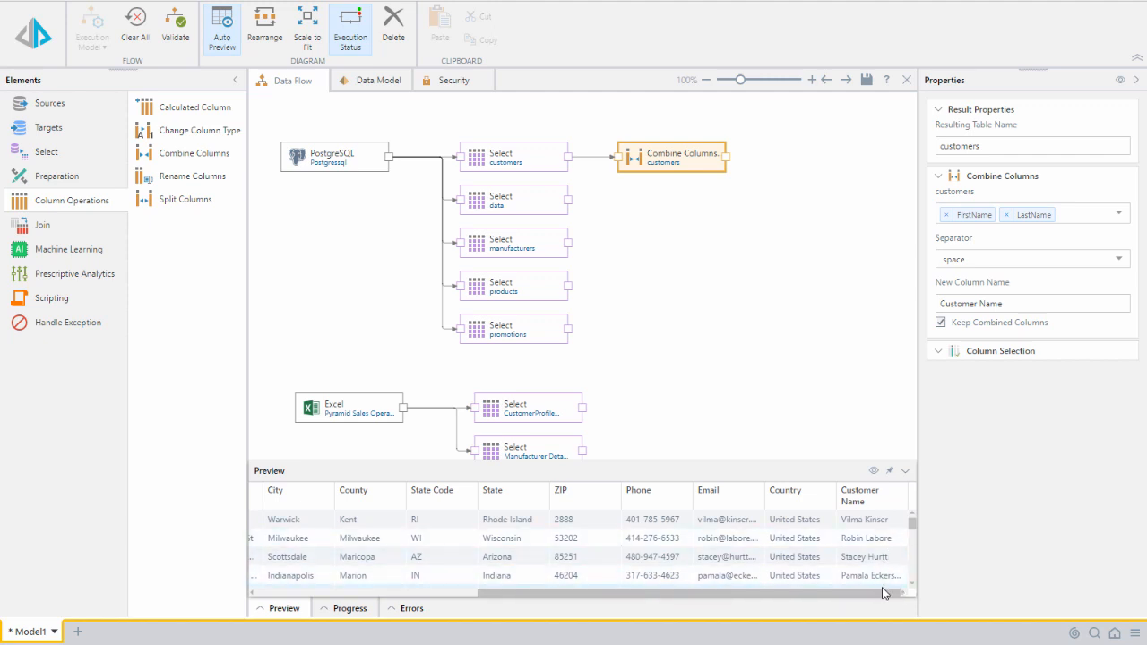
{"action": "left_click", "coordinate": [904, 471]}
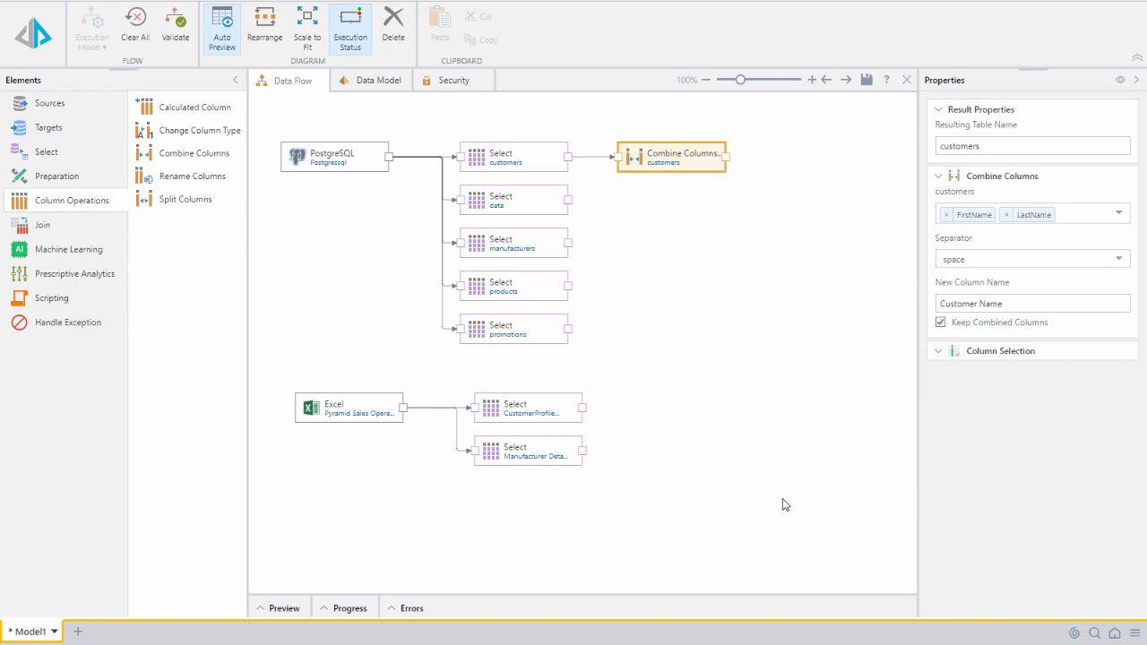
Add an Add Sequence node connected to the data Select node and show its properties
{"action": "left_click", "coordinate": [67, 181]}
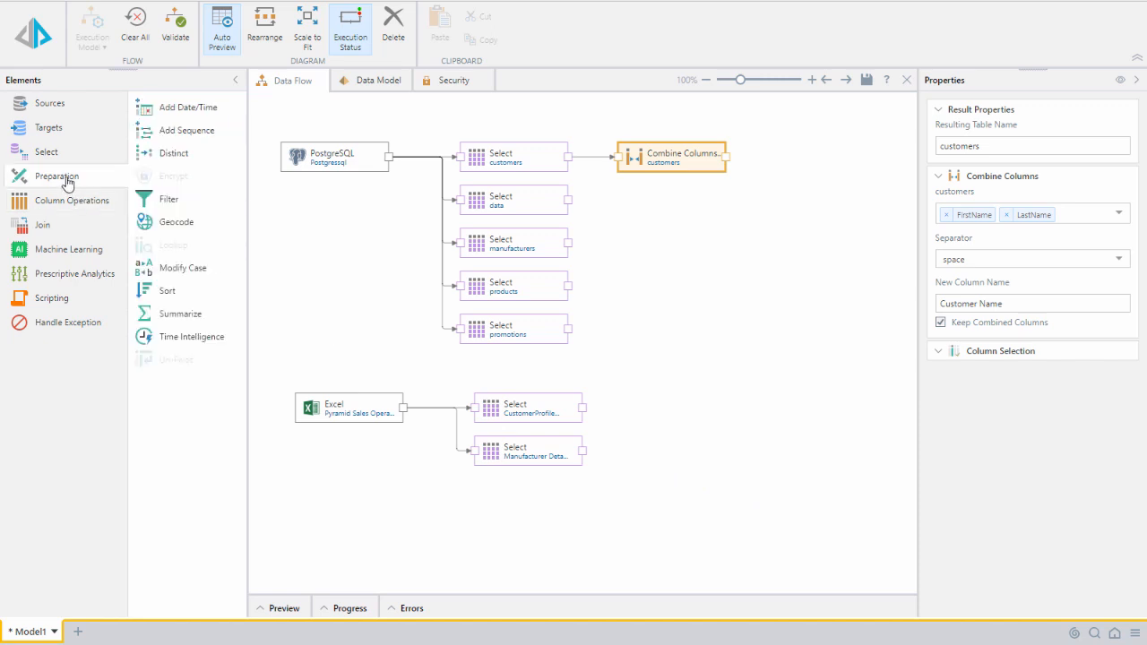
{"action": "left_click_drag", "start_coordinate": [170, 133], "coordinate": [651, 197]}
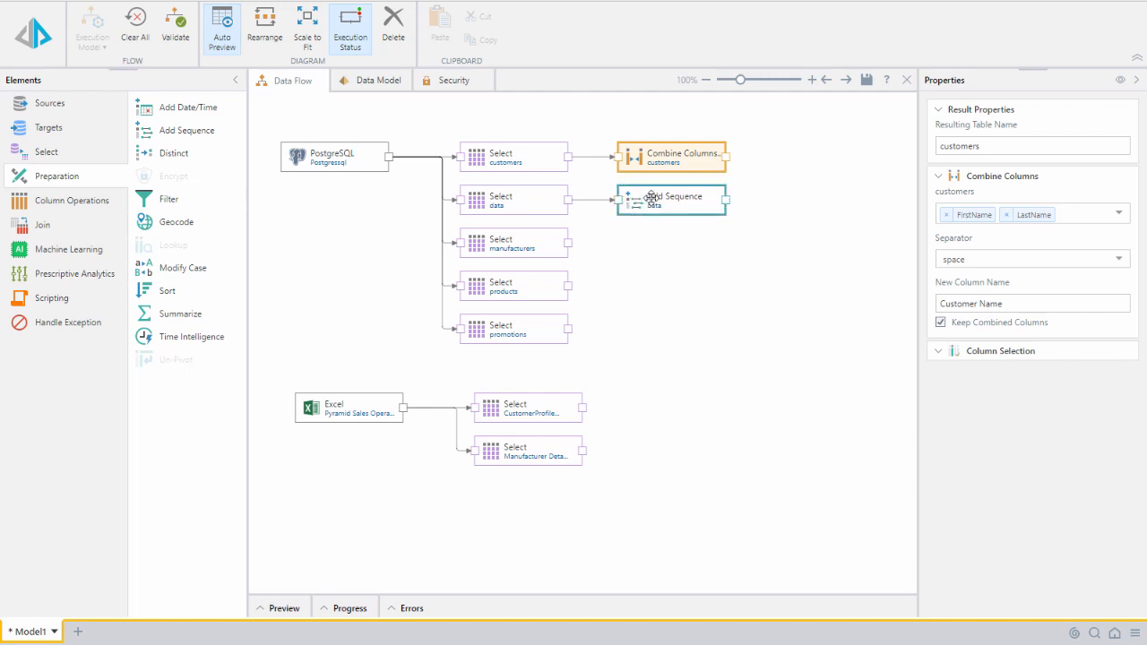
{"action": "left_click", "coordinate": [652, 197]}
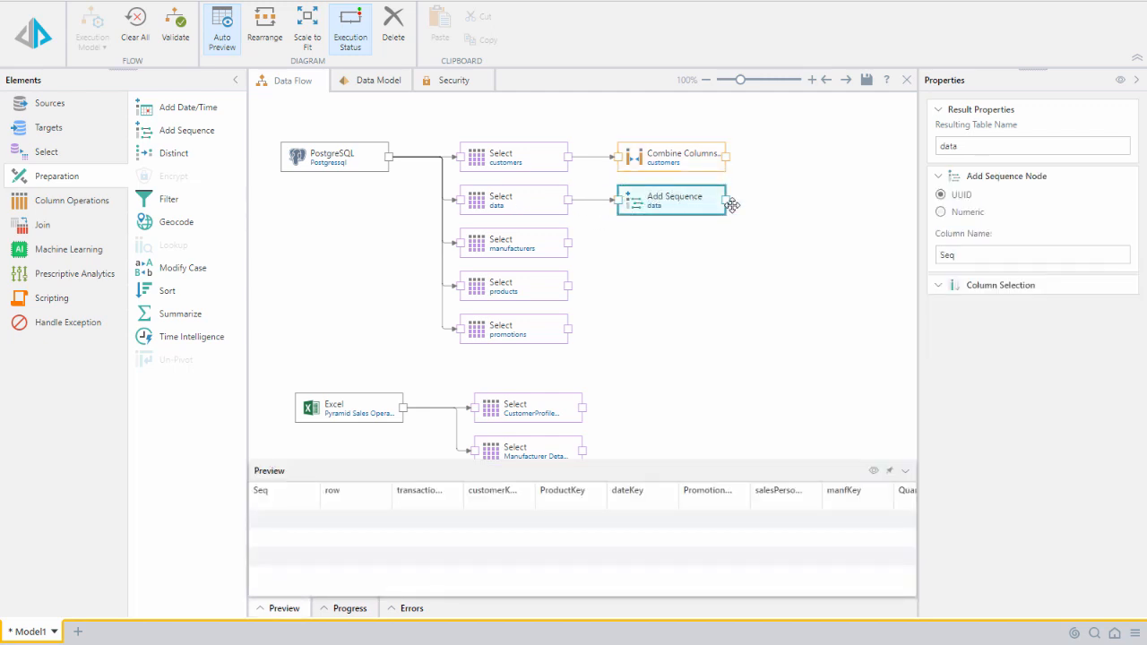
Make the sequence numeric, name its column Sequence, and refresh the preview of the data table
{"action": "left_click", "coordinate": [941, 213]}
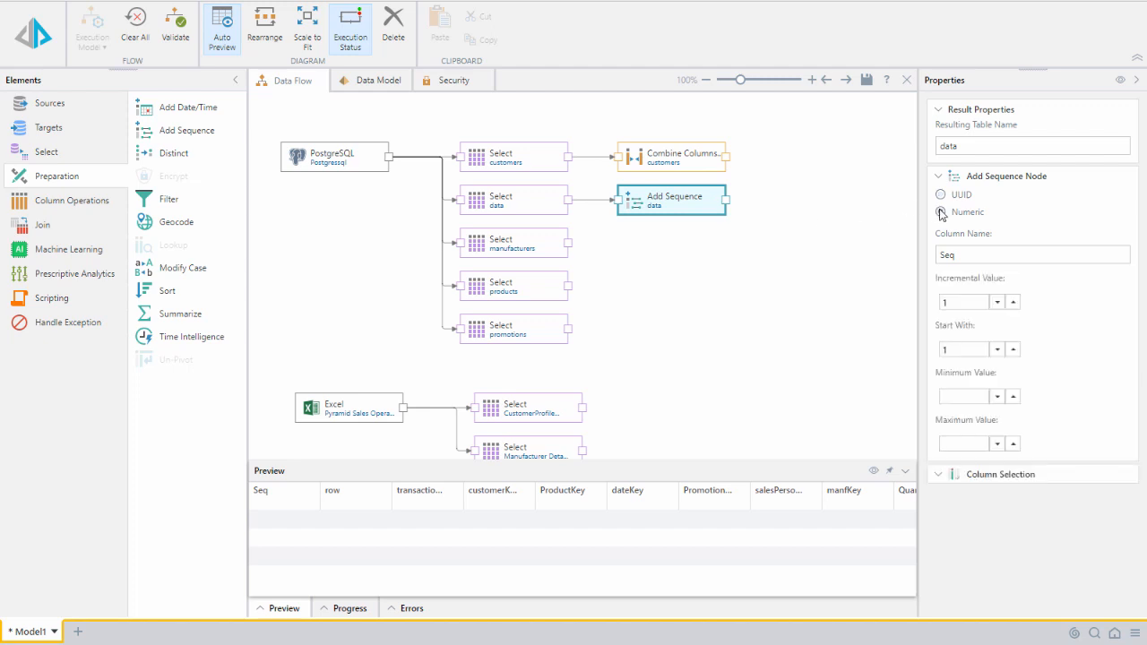
{"action": "left_click", "coordinate": [959, 255]}
{"action": "type", "text": "Sequ"}
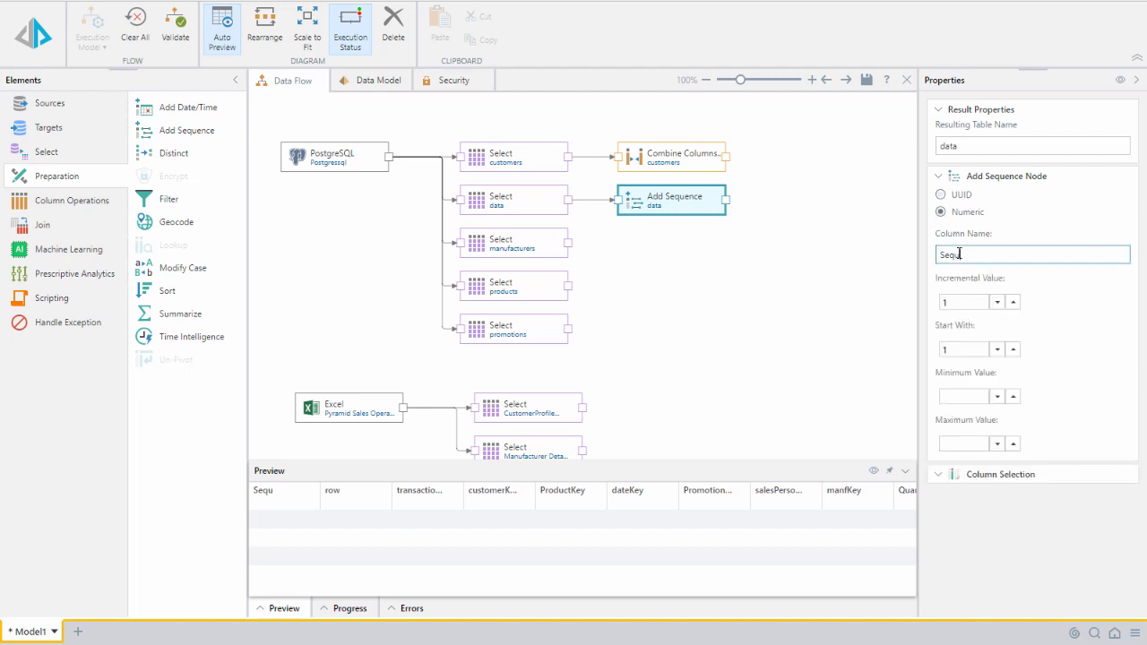
{"action": "type", "text": "ence"}
{"action": "left_click", "coordinate": [873, 471]}
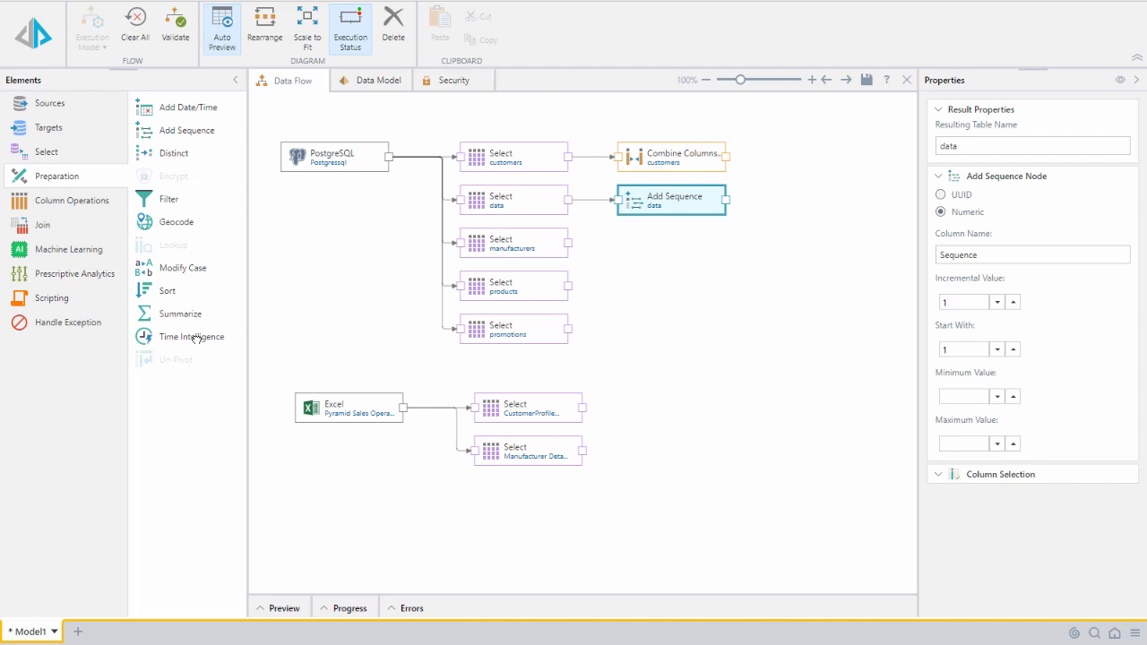
Add a Time Intelligence node, connect the Add Sequence node to it, and show its properties
{"action": "left_click_drag", "start_coordinate": [196, 339], "coordinate": [808, 207]}
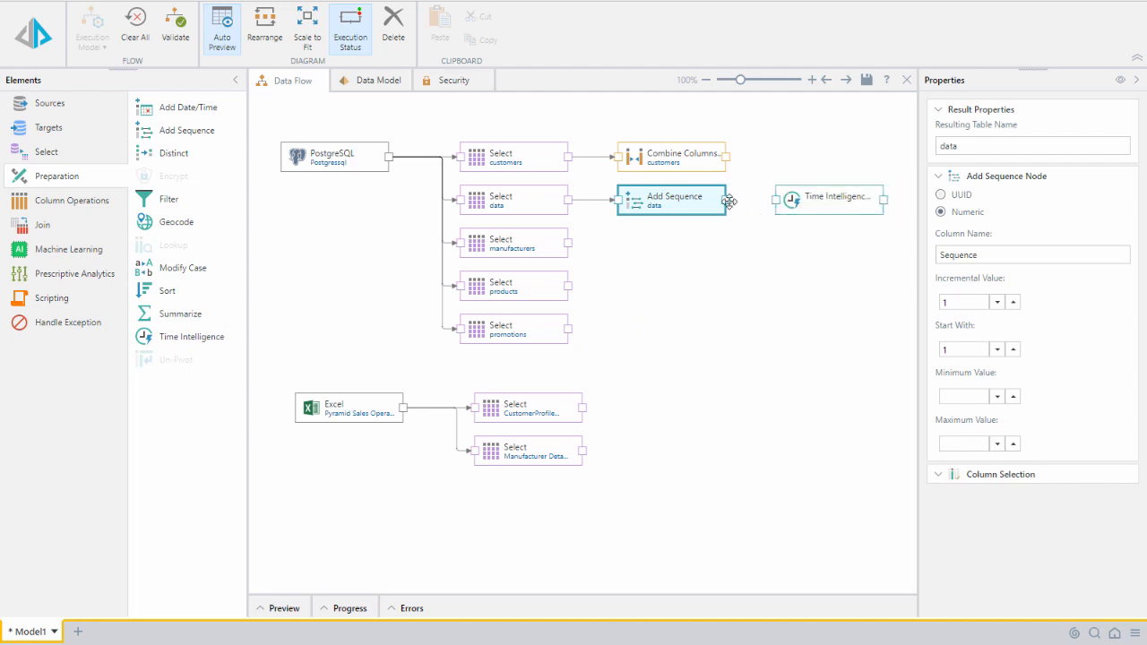
{"action": "left_click_drag", "start_coordinate": [725, 199], "coordinate": [776, 200]}
{"action": "left_click", "coordinate": [809, 205]}
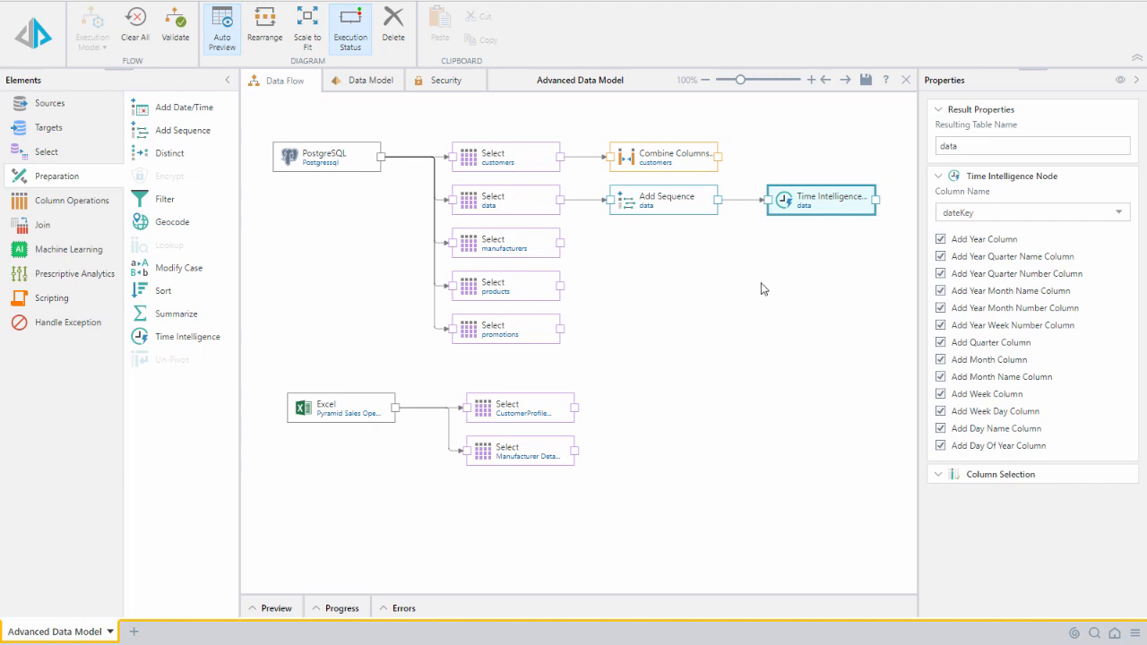
Preview the Time Intelligence output and examine the date columns derived from dateKey
{"action": "left_click", "coordinate": [262, 608]}
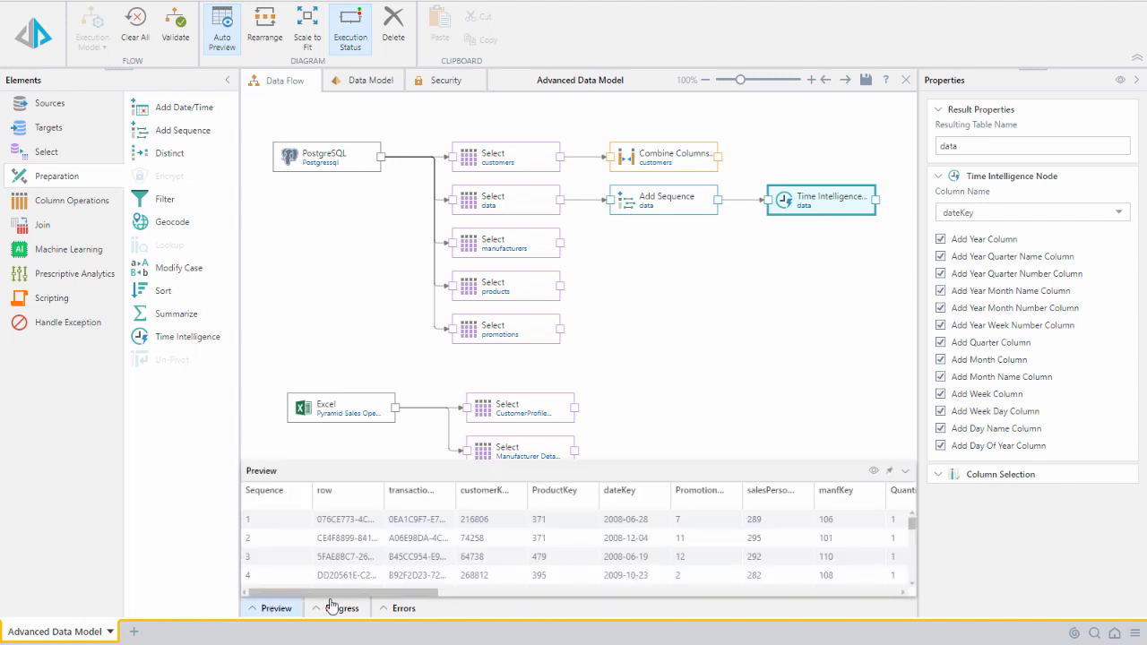
{"action": "left_click_drag", "start_coordinate": [363, 592], "coordinate": [728, 586]}
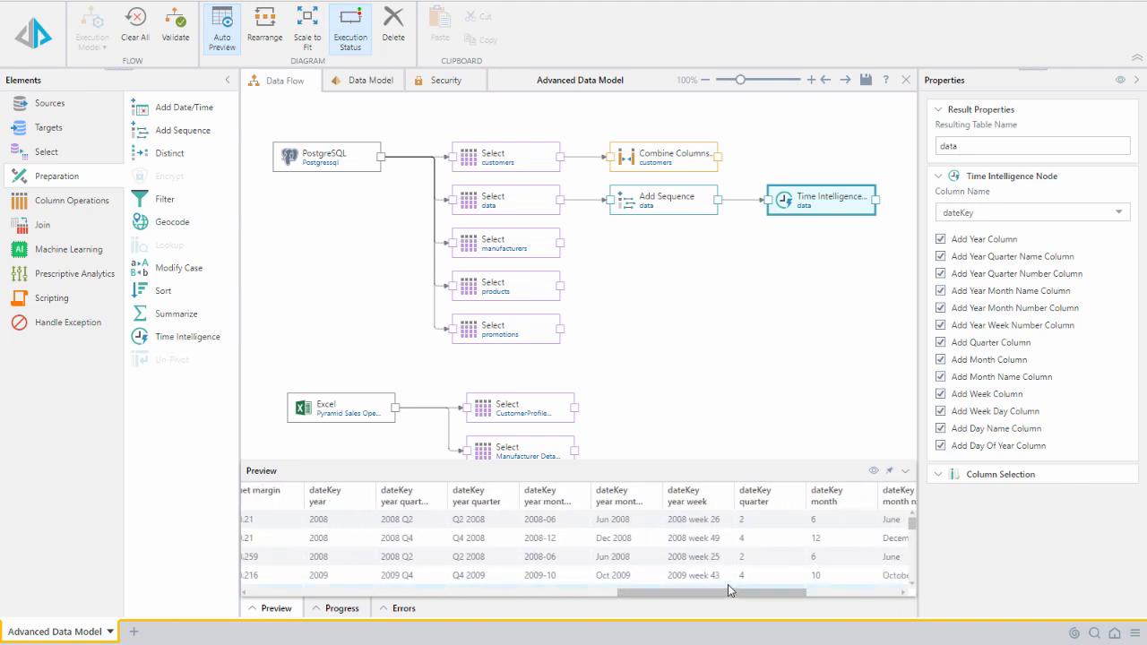
{"action": "left_click", "coordinate": [904, 471]}
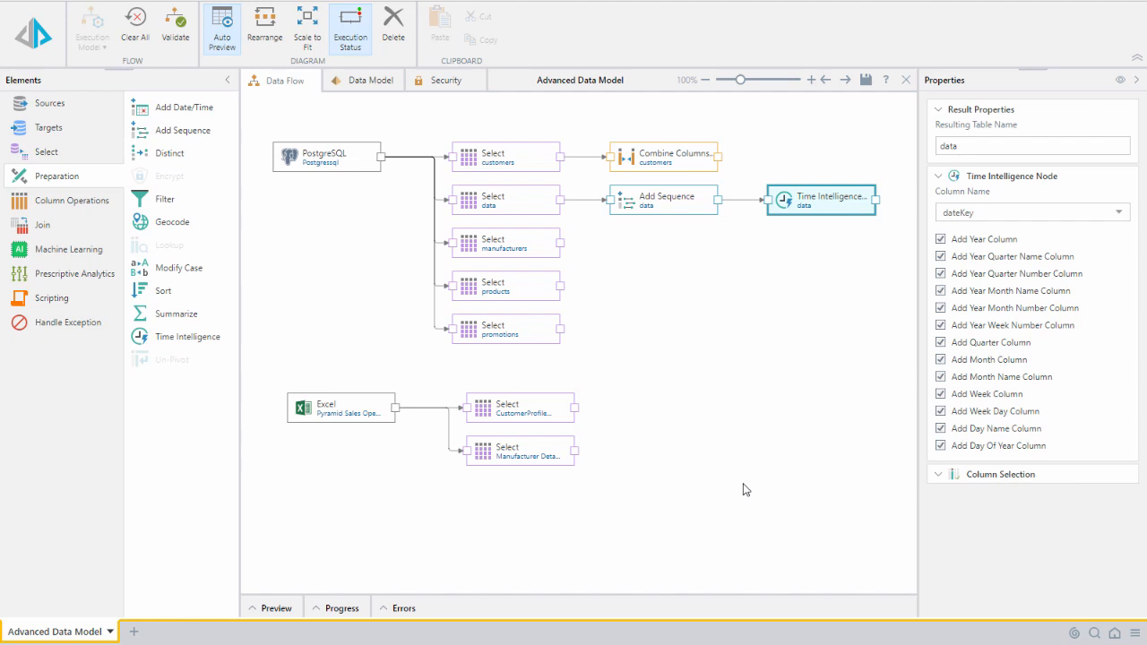
Add a Kmeans-Weka node below the Time Intelligence node, connect the two, and show the clustering node's properties
{"action": "left_click", "coordinate": [93, 258]}
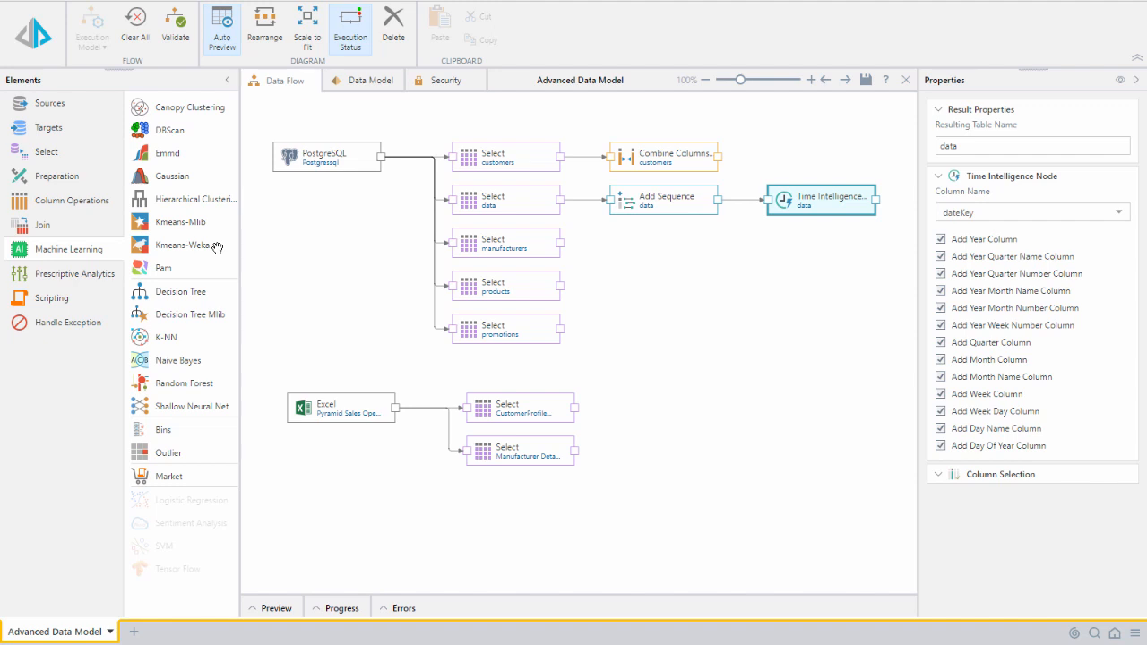
{"action": "left_click_drag", "start_coordinate": [208, 246], "coordinate": [809, 285]}
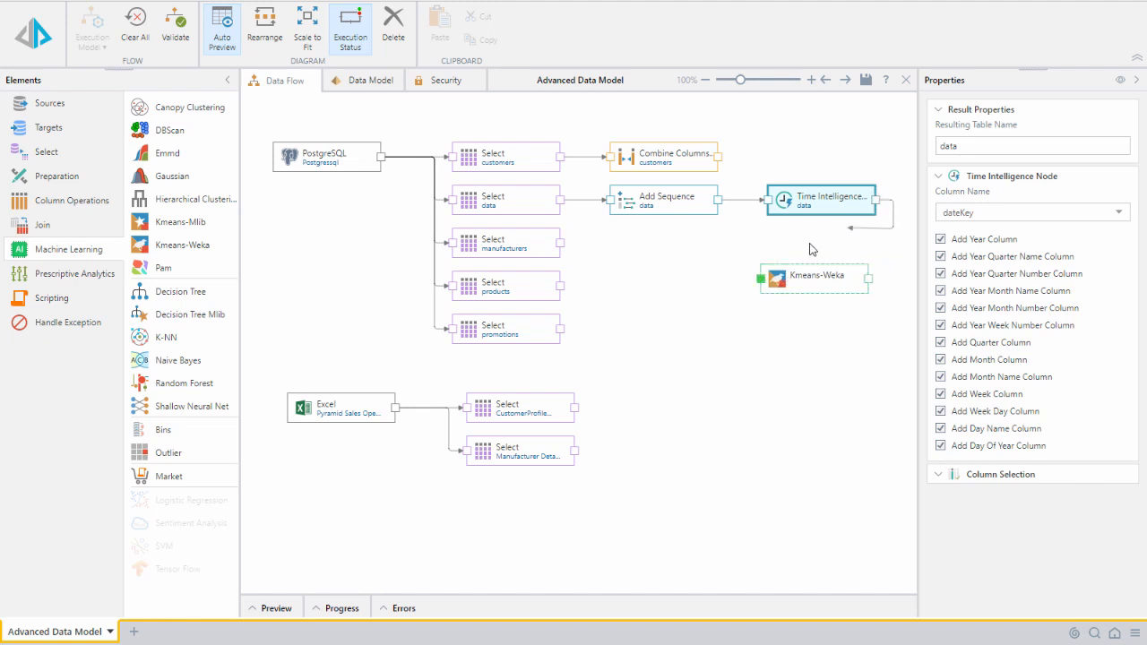
{"action": "left_click", "coordinate": [784, 274]}
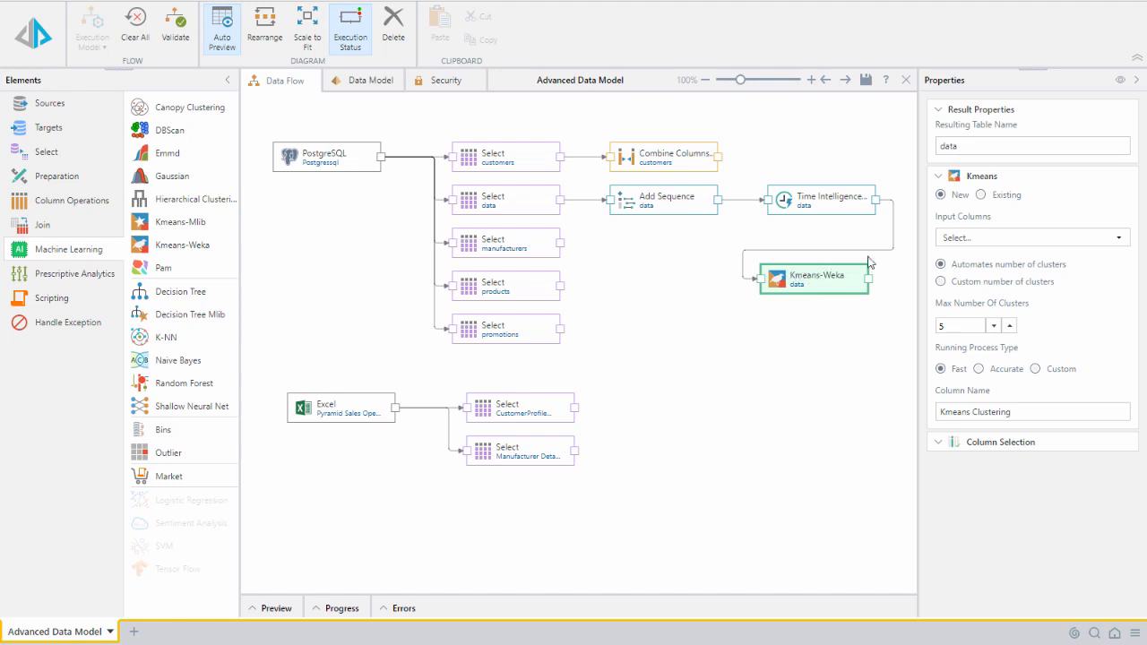
Choose Price, Quantity and Sales as the input columns for the Kmeans clustering
{"action": "left_click", "coordinate": [990, 239]}
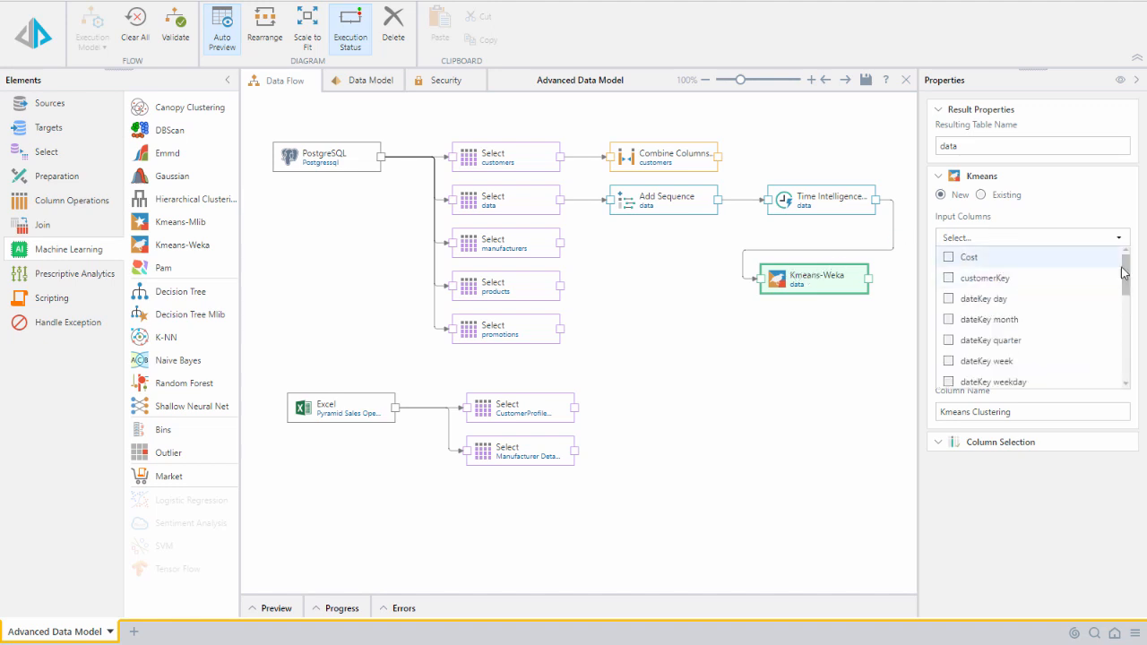
{"action": "scroll", "coordinate": [970, 350], "scroll_direction": "down", "scroll_amount": 5}
{"action": "left_click", "coordinate": [949, 346]}
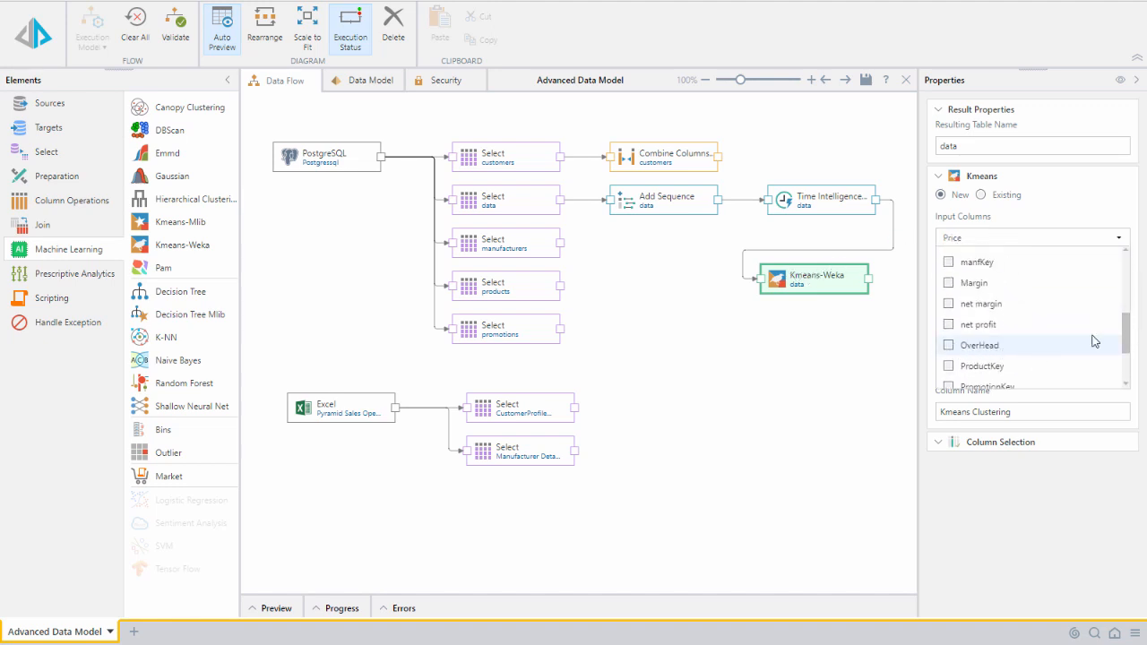
{"action": "scroll", "coordinate": [951, 349], "scroll_direction": "down", "scroll_amount": 2}
{"action": "left_click", "coordinate": [949, 346]}
{"action": "left_click", "coordinate": [949, 367]}
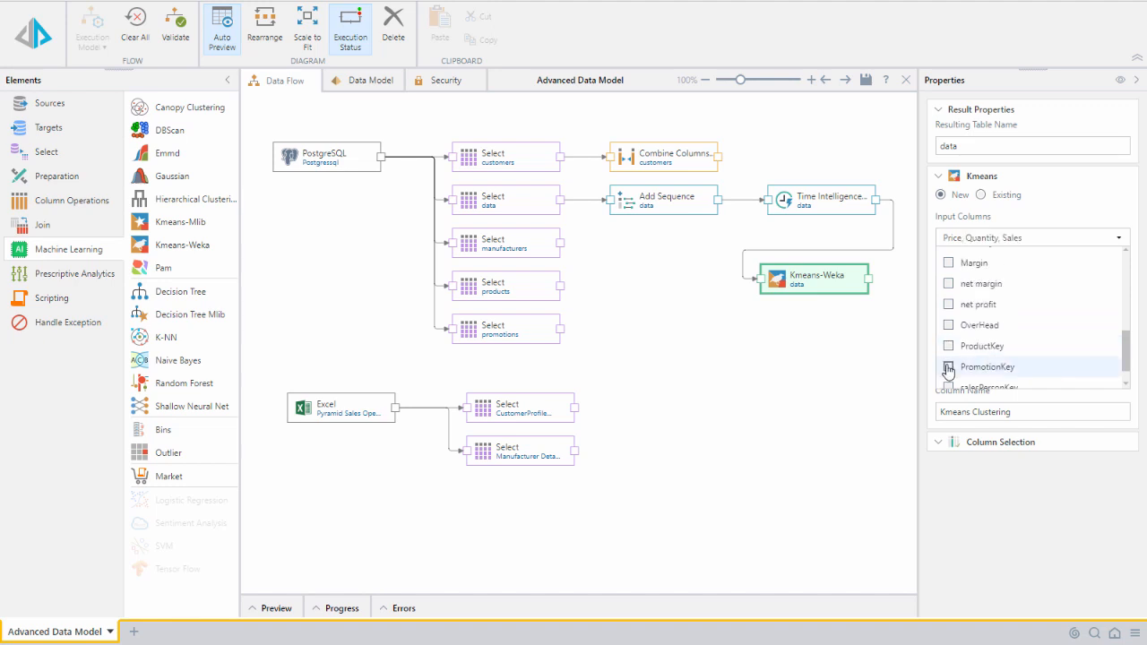
{"action": "left_click", "coordinate": [1052, 235]}
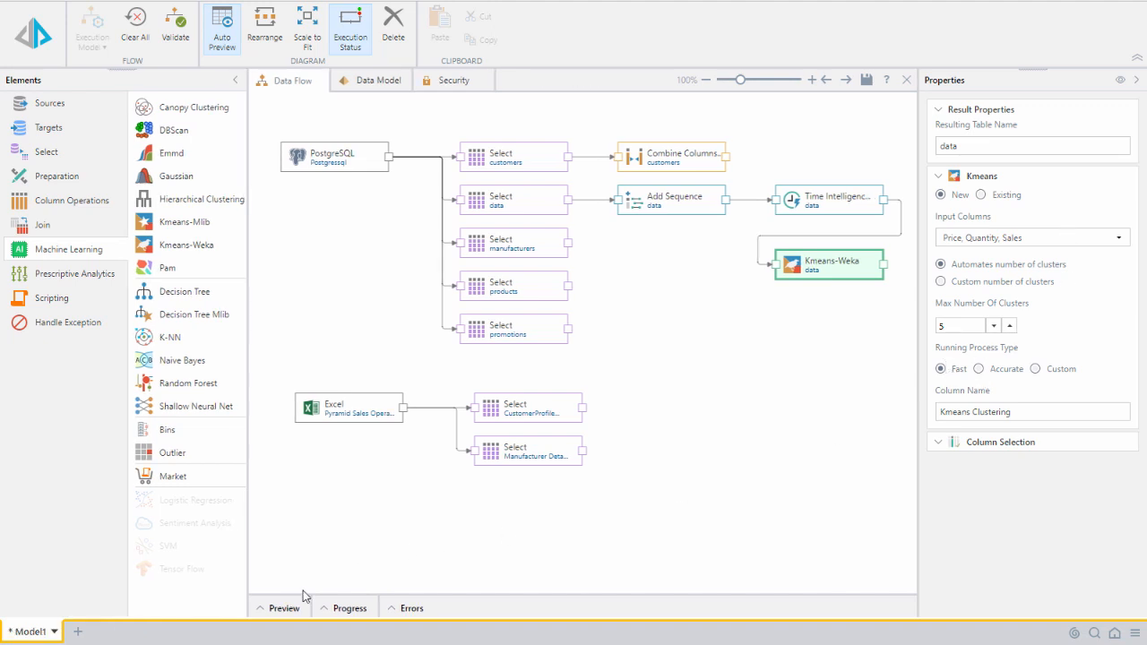
Preview the Kmeans-Weka output and examine the Kmeans Clustering column
{"action": "left_click", "coordinate": [286, 605]}
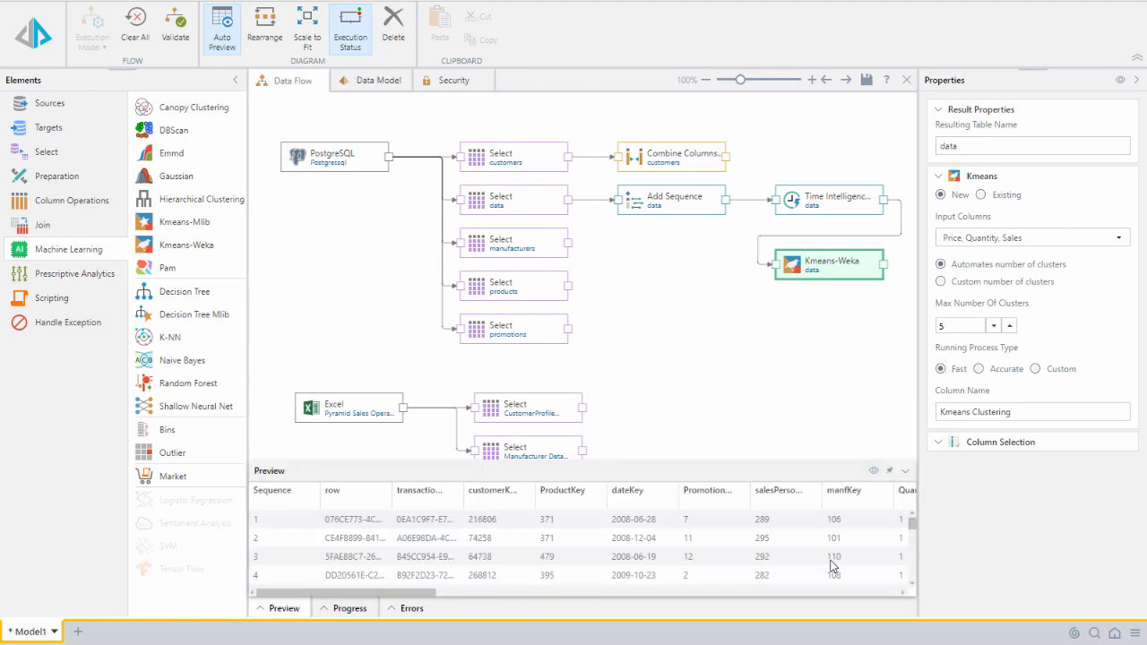
{"action": "left_click_drag", "start_coordinate": [423, 592], "coordinate": [913, 521]}
{"action": "scroll", "coordinate": [896, 551], "scroll_direction": "down", "scroll_amount": 5}
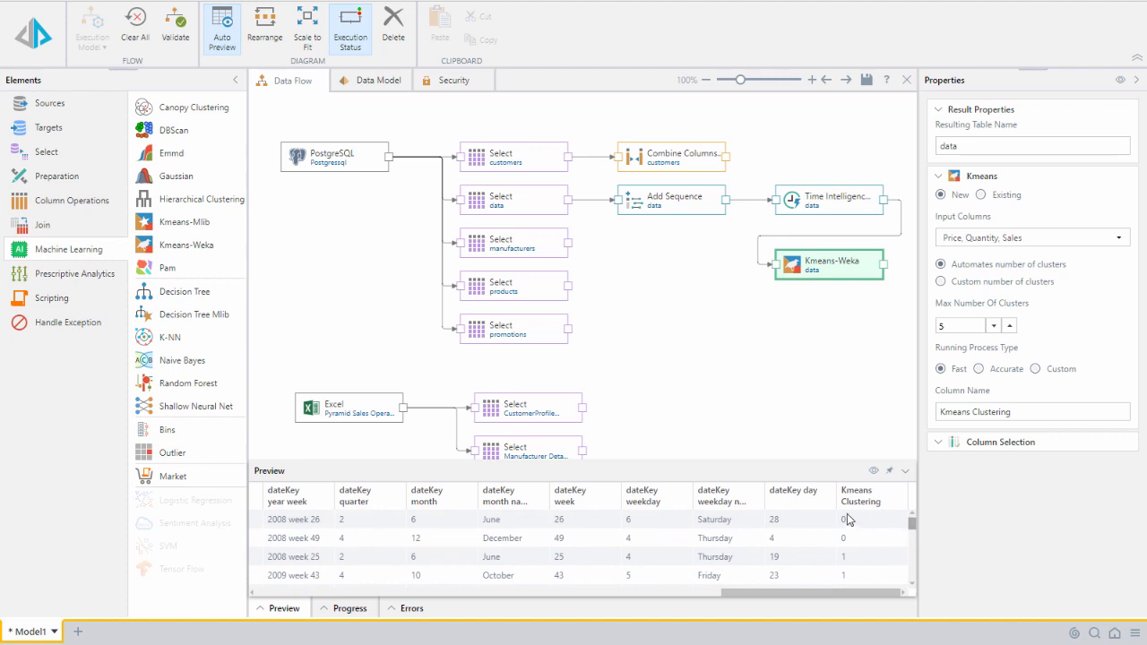
Add a SQL Server target on Local MS SQL with a new Advanced Data Model database, and connect all tables to it
{"action": "left_click", "coordinate": [64, 134]}
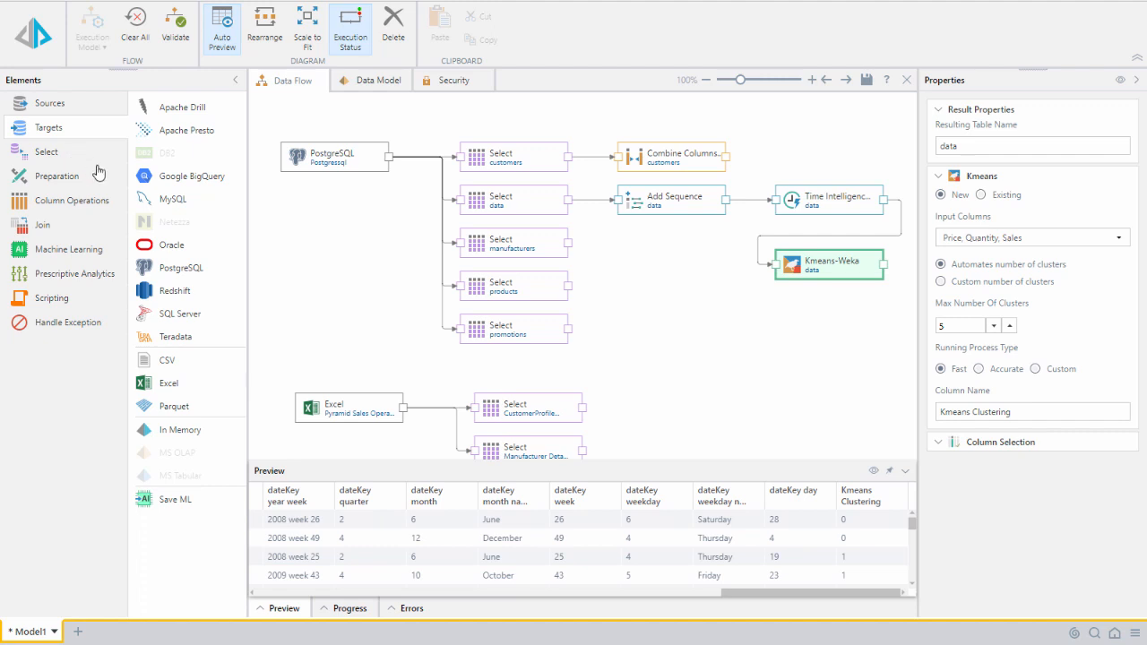
{"action": "left_click_drag", "start_coordinate": [207, 318], "coordinate": [813, 362]}
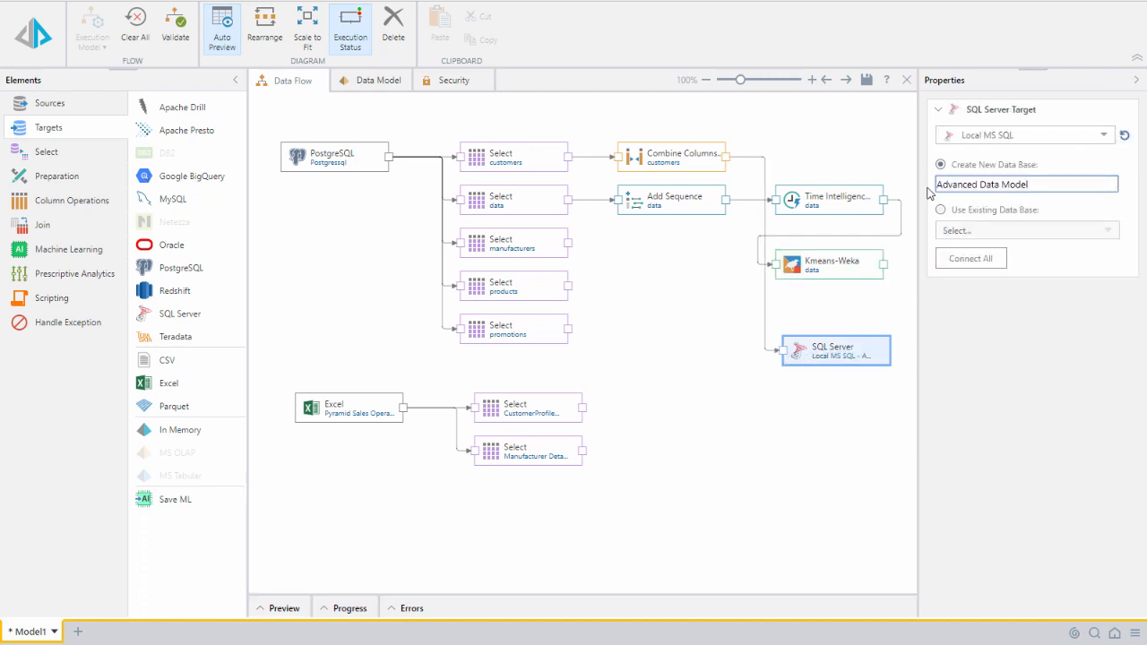
{"action": "left_click", "coordinate": [973, 262]}
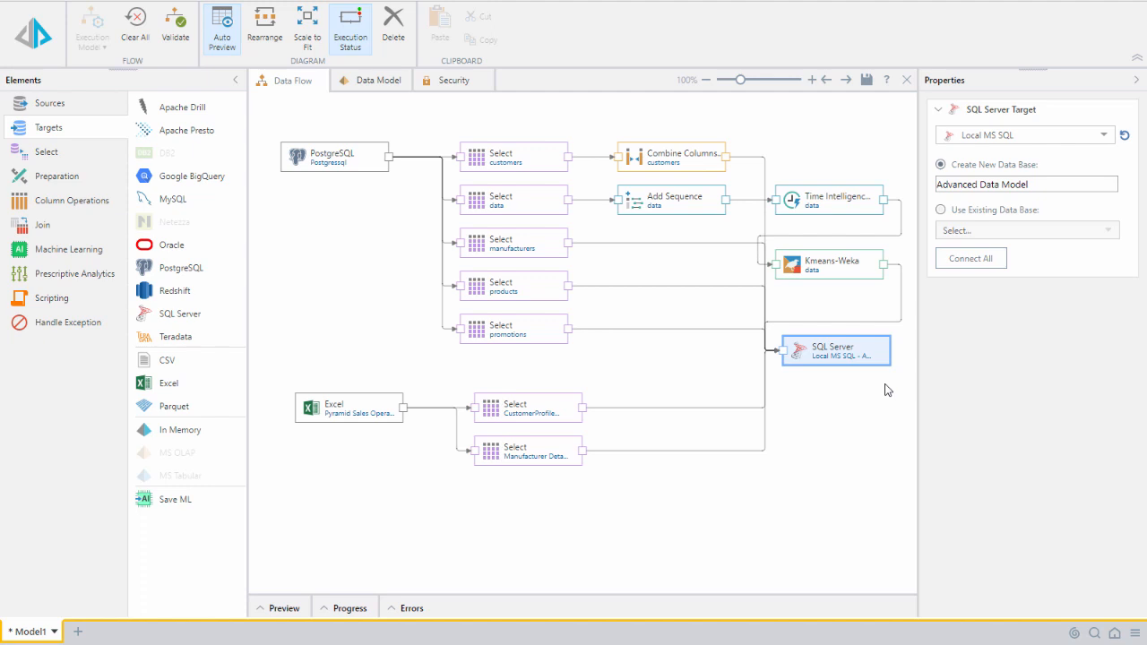
Grant the Admin role read and write access to the database, and the Sales and North America roles read access to the model
{"action": "left_click", "coordinate": [453, 82]}
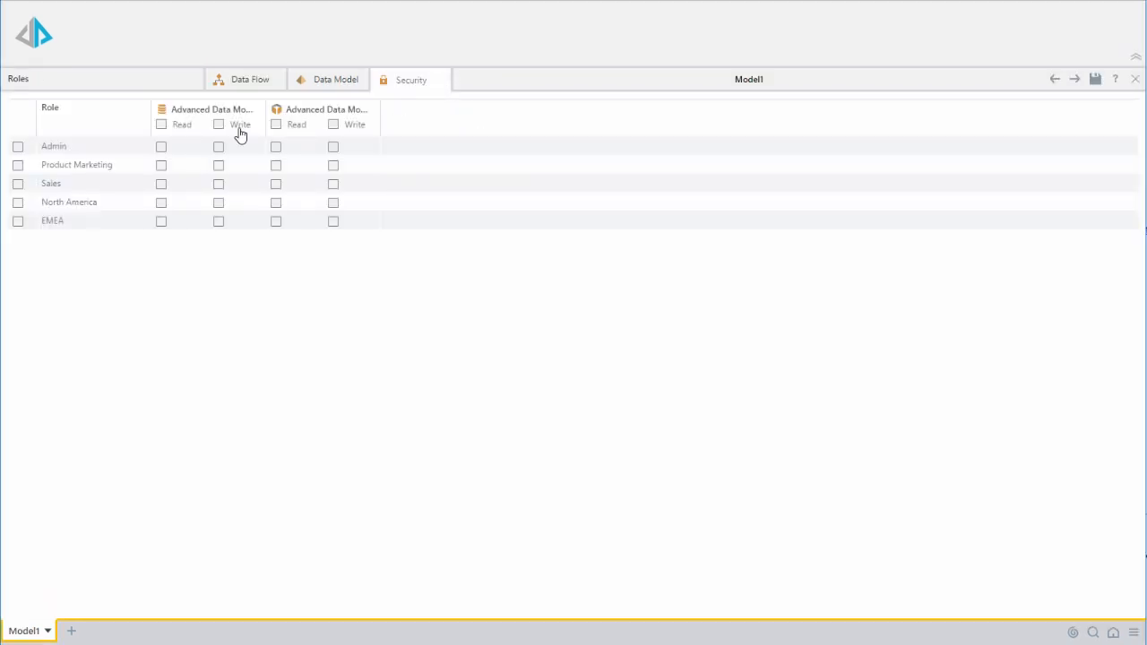
{"action": "left_click", "coordinate": [161, 147]}
{"action": "left_click", "coordinate": [217, 147]}
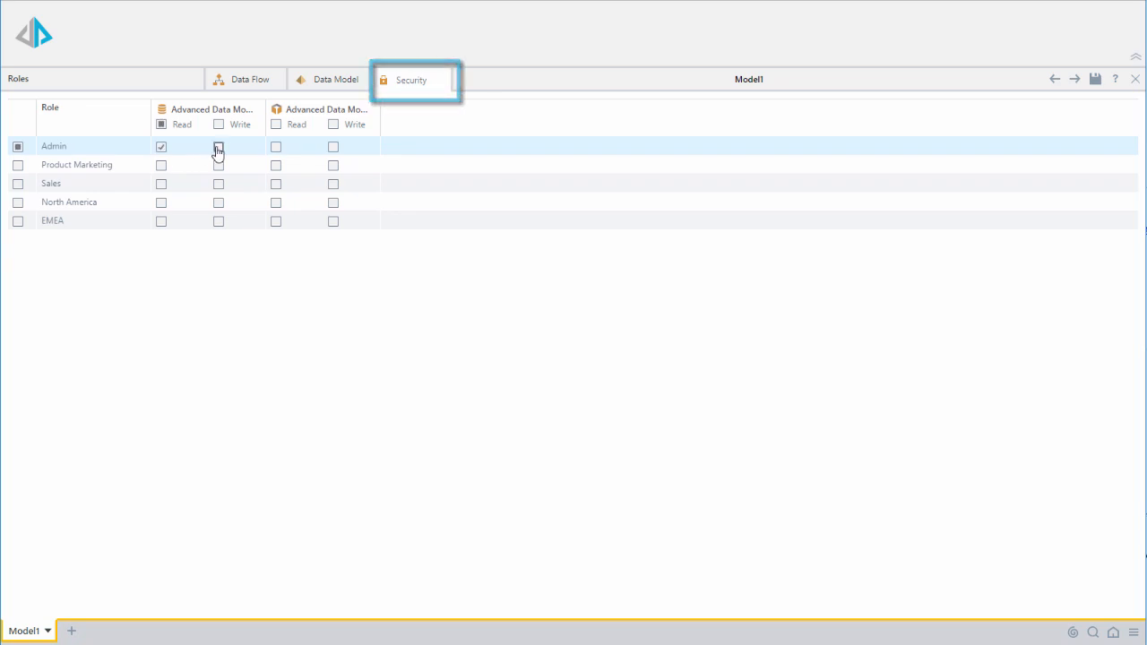
{"action": "left_click", "coordinate": [276, 184]}
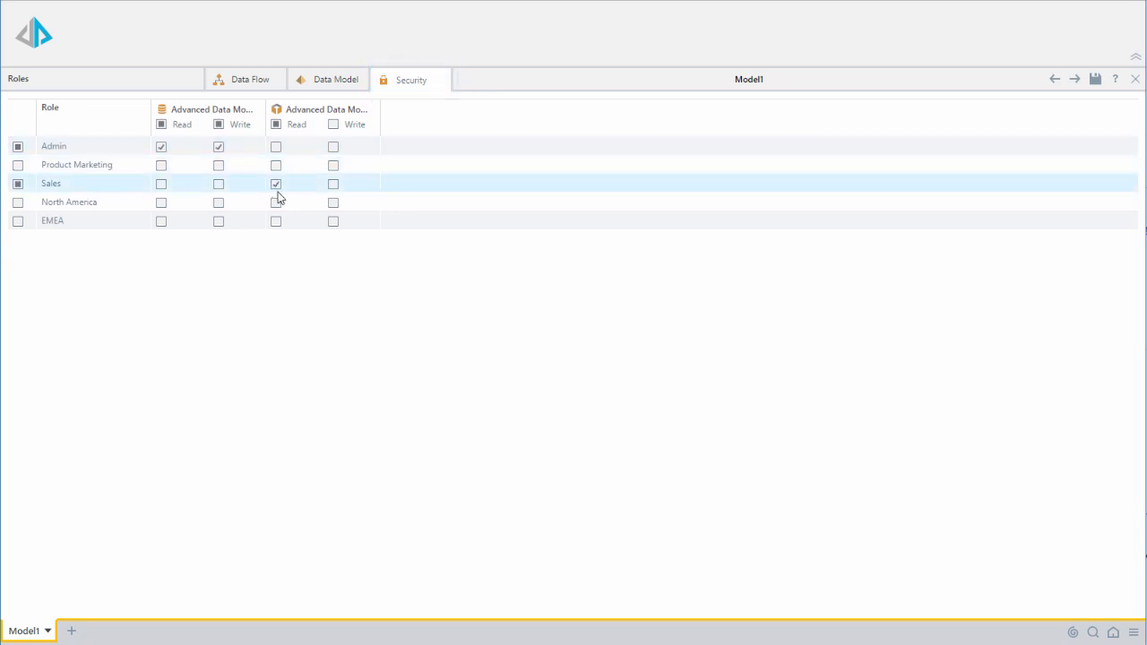
{"action": "left_click", "coordinate": [276, 203]}
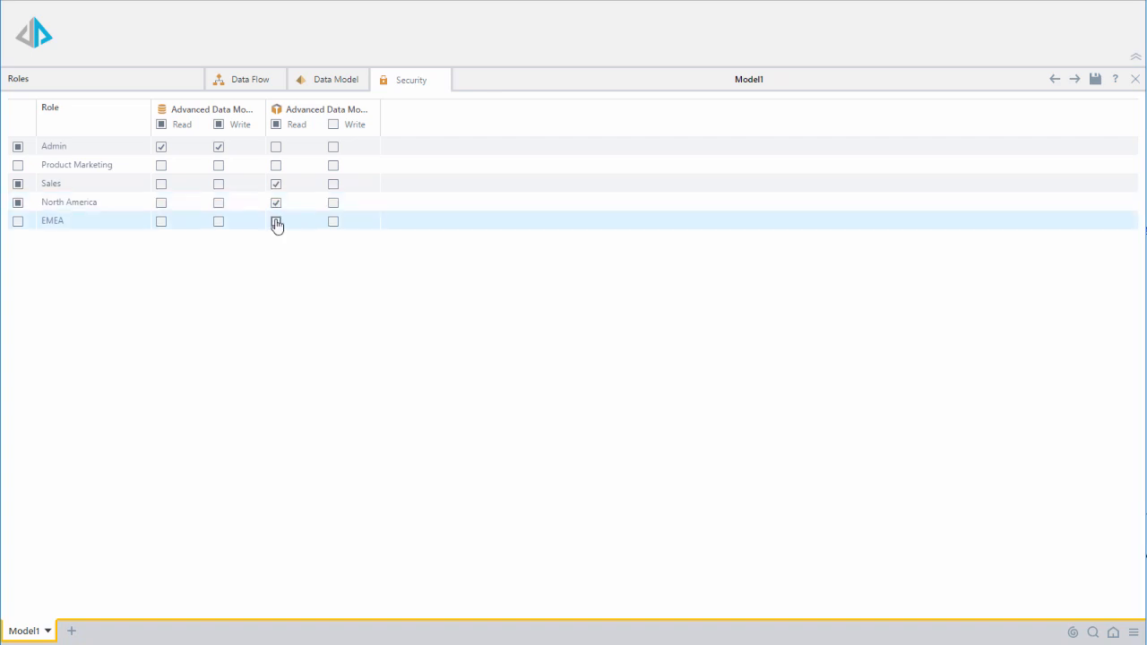
Show the data model's tables and exclude the customerKey and dateKey columns of the data table
{"action": "left_click", "coordinate": [321, 85]}
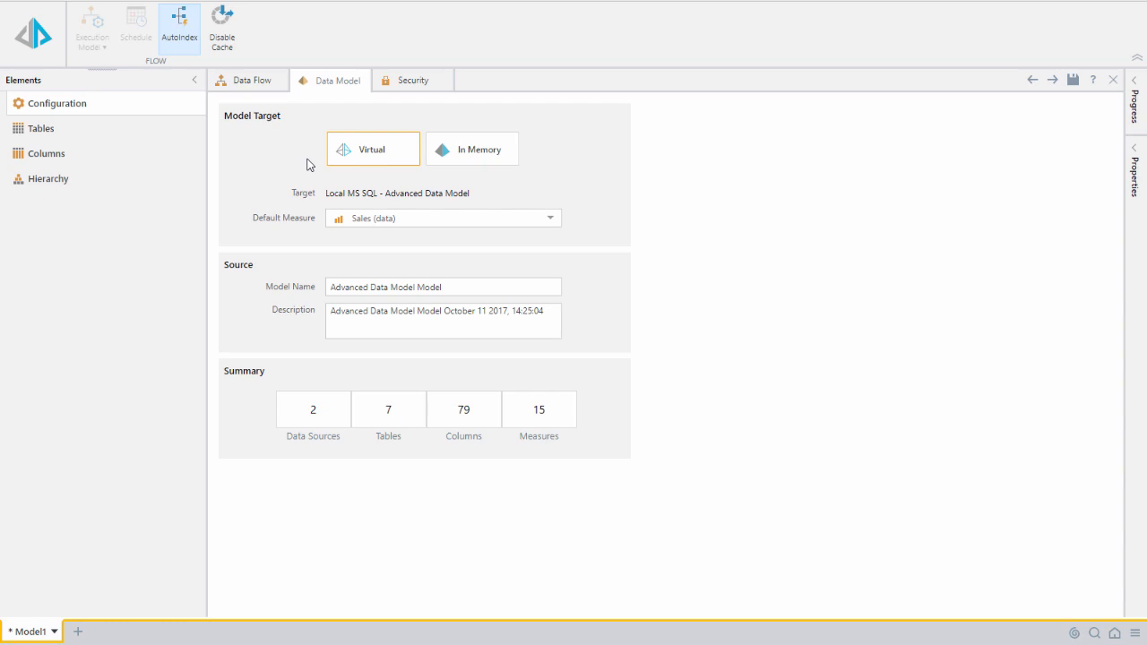
{"action": "left_click", "coordinate": [69, 131]}
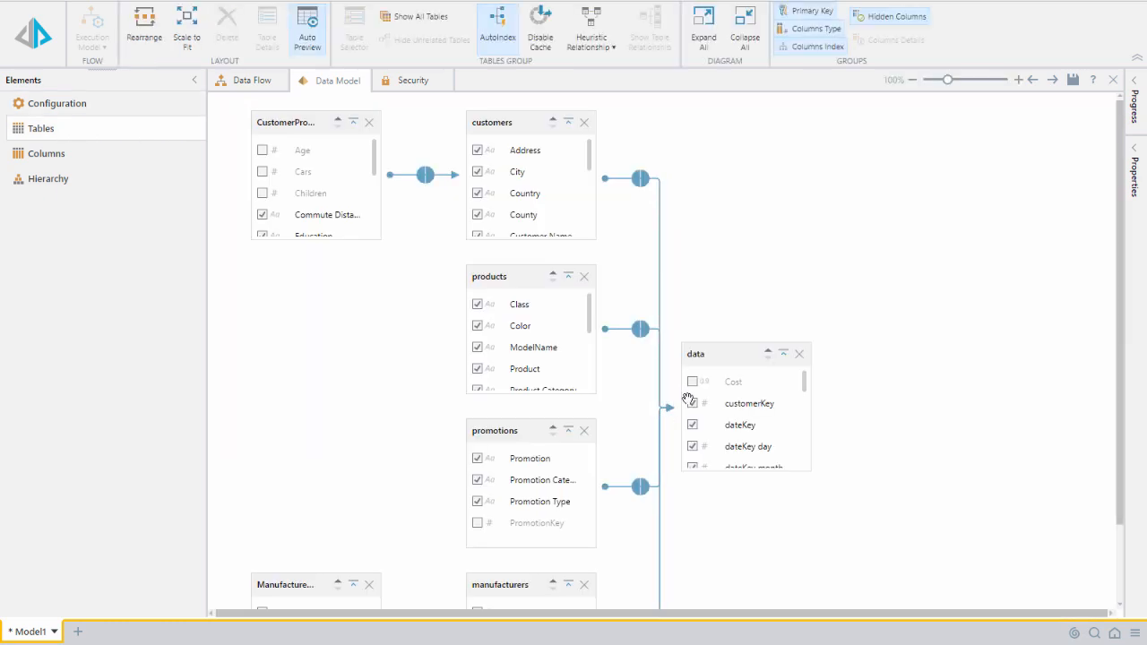
{"action": "left_click", "coordinate": [691, 403]}
{"action": "left_click", "coordinate": [691, 425]}
{"action": "scroll", "coordinate": [697, 428], "scroll_direction": "down", "scroll_amount": 1}
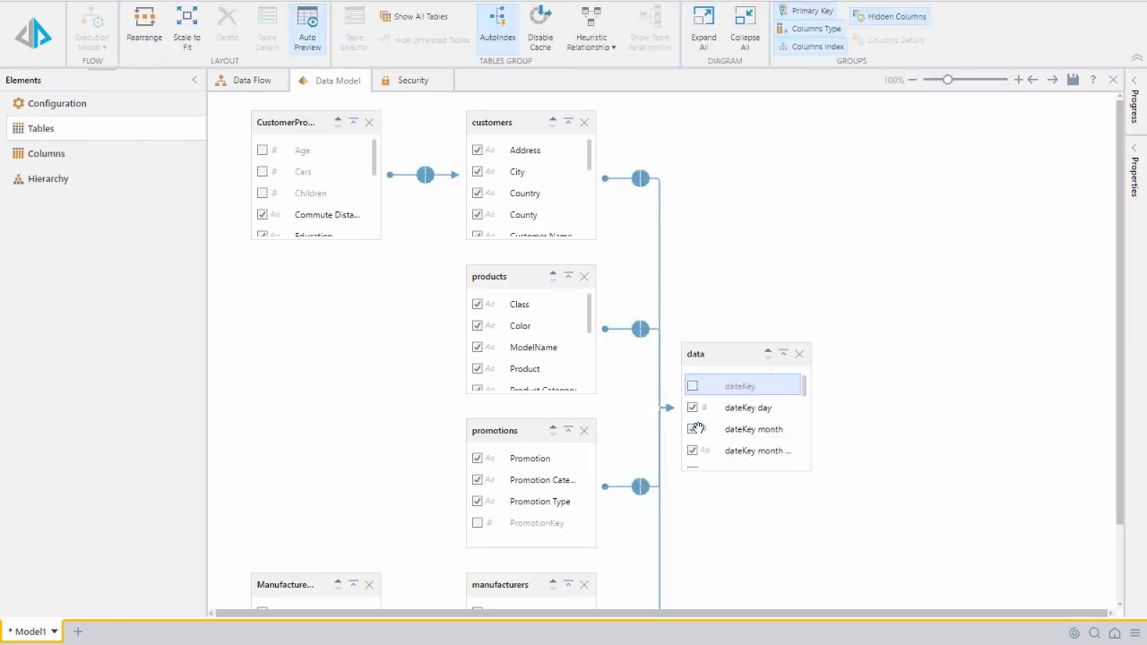
Review the remaining columns of the data table and inspect the join between the products and data tables
{"action": "scroll", "coordinate": [697, 428], "scroll_direction": "down", "scroll_amount": 3}
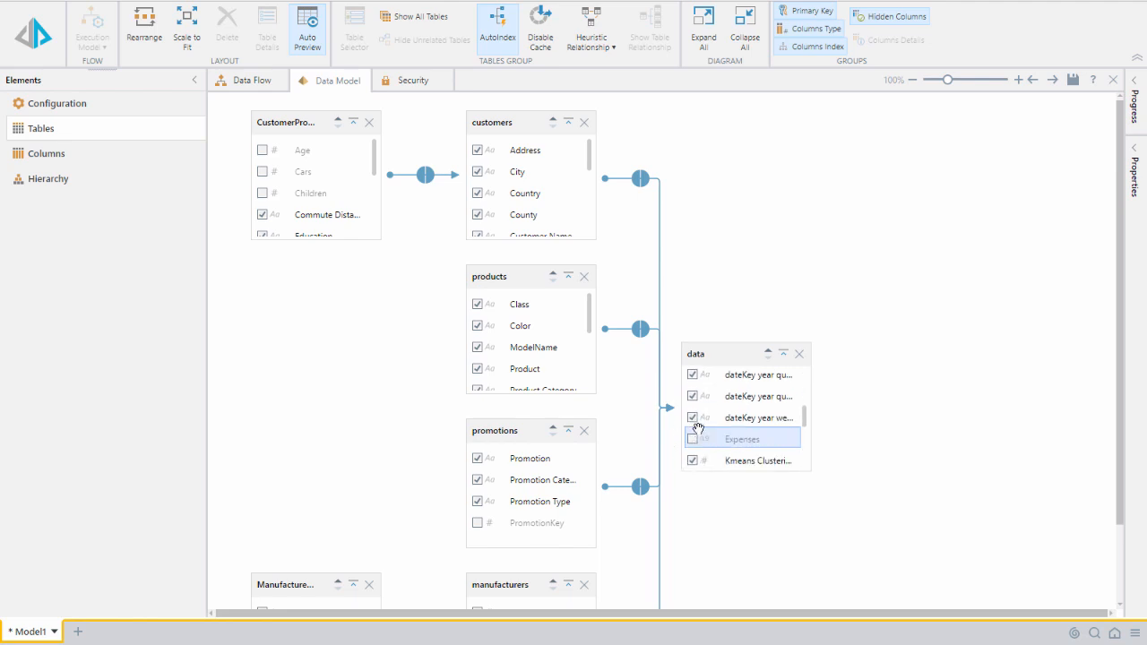
{"action": "scroll", "coordinate": [697, 428], "scroll_direction": "down", "scroll_amount": 1}
{"action": "scroll", "coordinate": [697, 430], "scroll_direction": "down", "scroll_amount": 2}
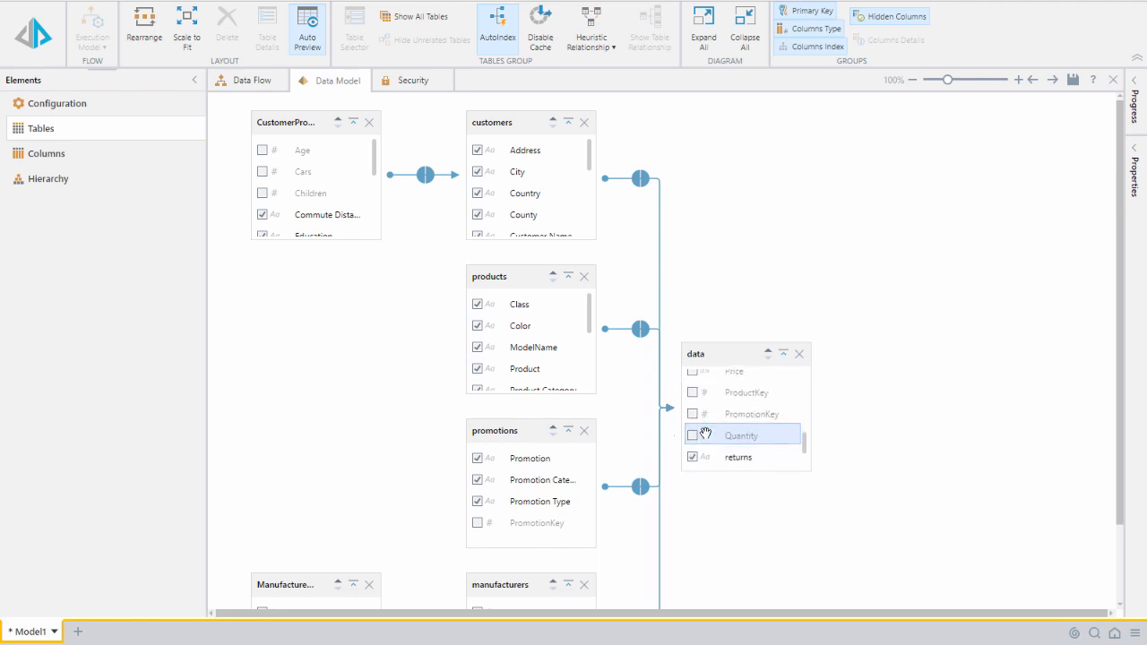
{"action": "scroll", "coordinate": [705, 434], "scroll_direction": "down", "scroll_amount": 4}
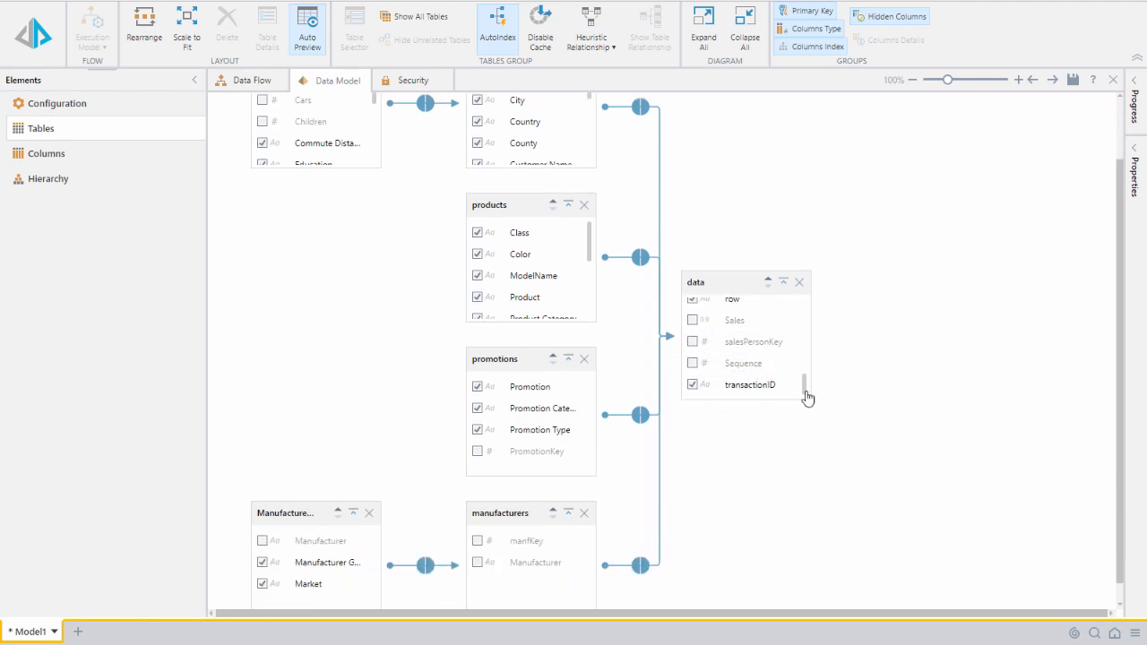
{"action": "left_click_drag", "start_coordinate": [806, 398], "coordinate": [807, 302]}
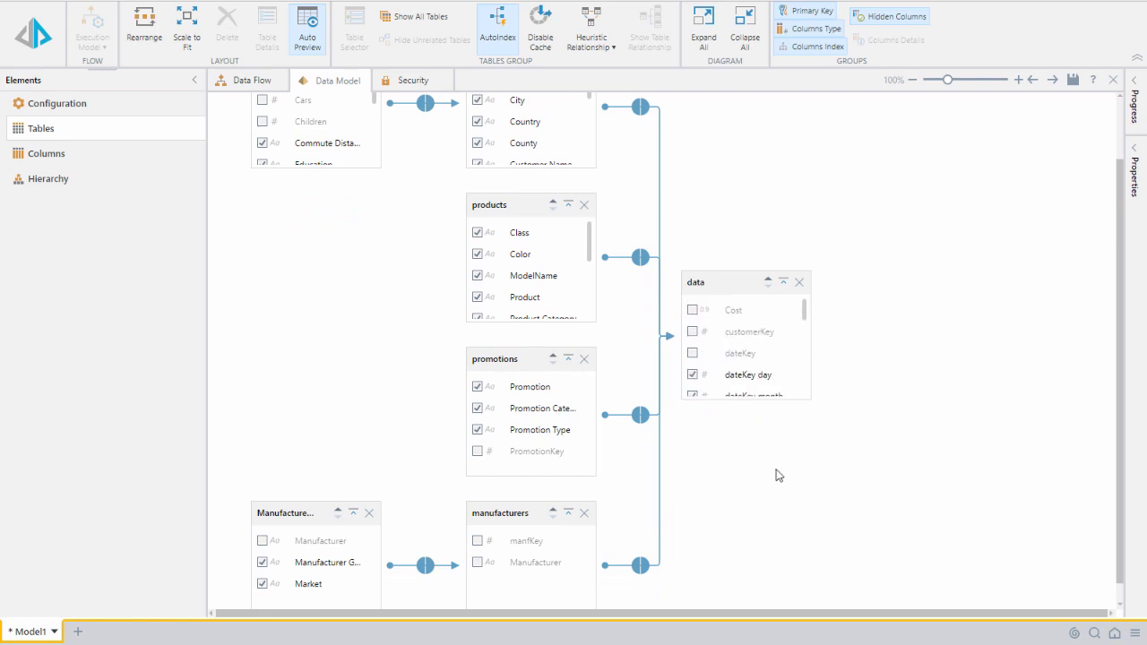
{"action": "left_click", "coordinate": [641, 259]}
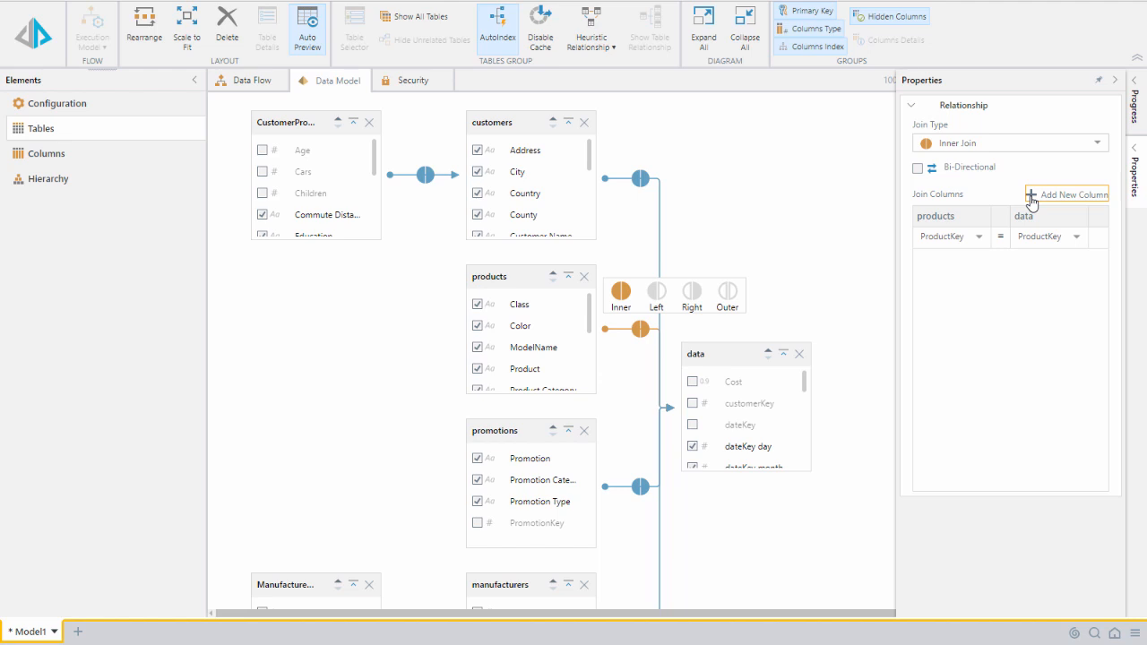
Show the model's column settings and rename the CustomerProfile table to Customer Profile
{"action": "left_click", "coordinate": [46, 153]}
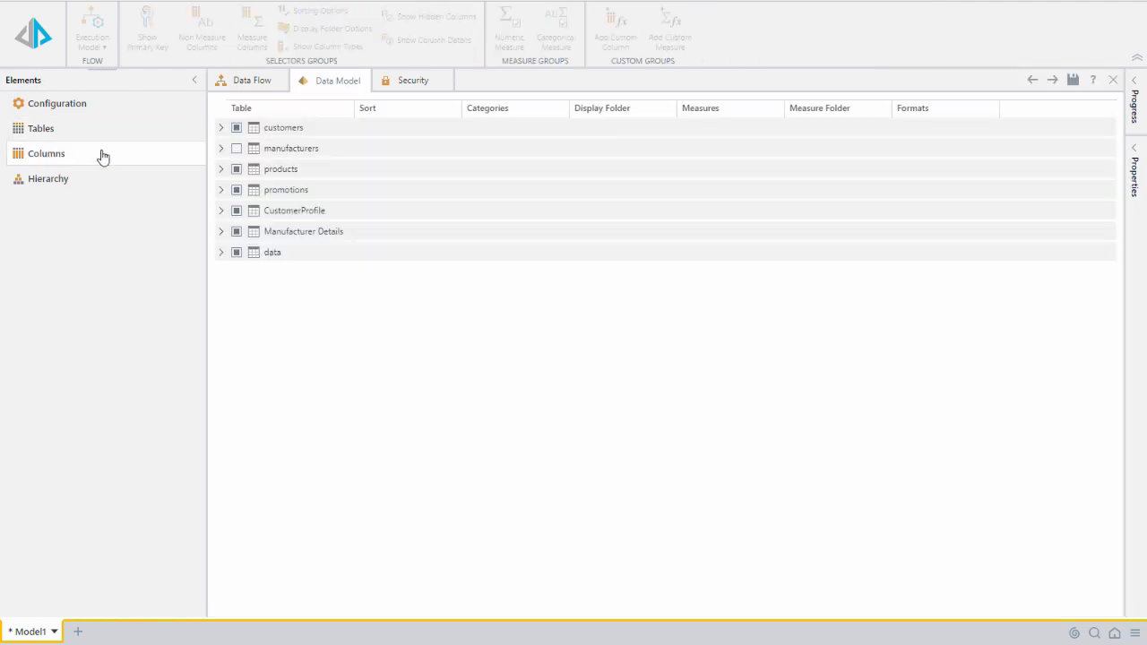
{"action": "left_click", "coordinate": [314, 213]}
{"action": "left_click", "coordinate": [302, 211]}
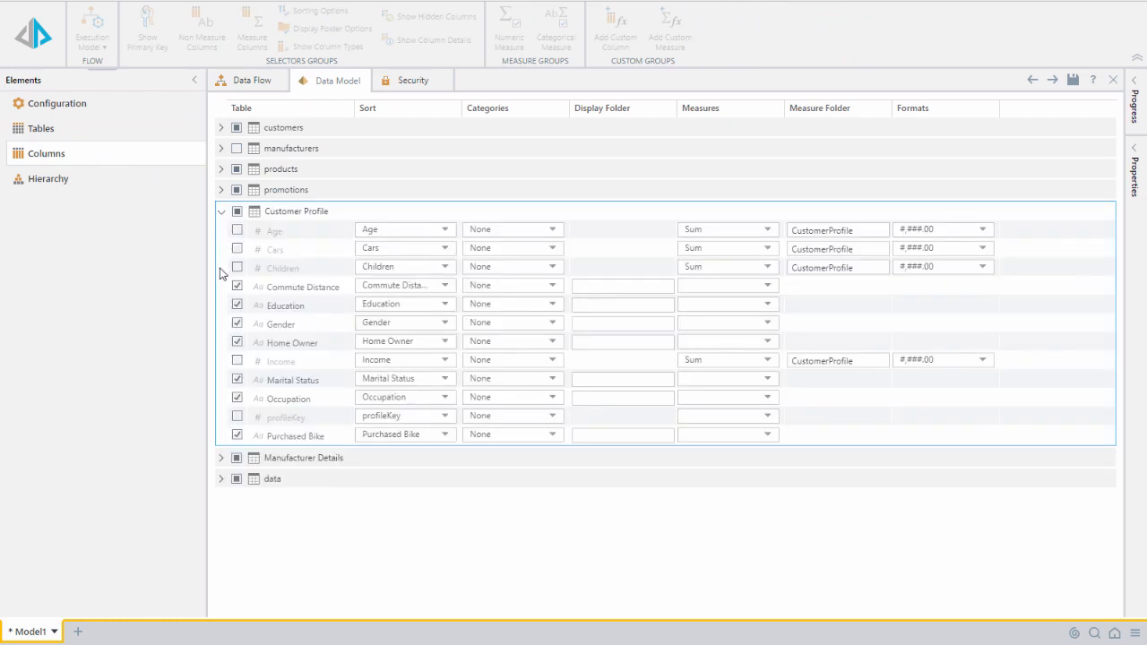
Expand the data table's columns and set the transactionID measure to Distinct Count
{"action": "left_click", "coordinate": [220, 478]}
{"action": "left_click_drag", "start_coordinate": [1111, 286], "coordinate": [1106, 543]}
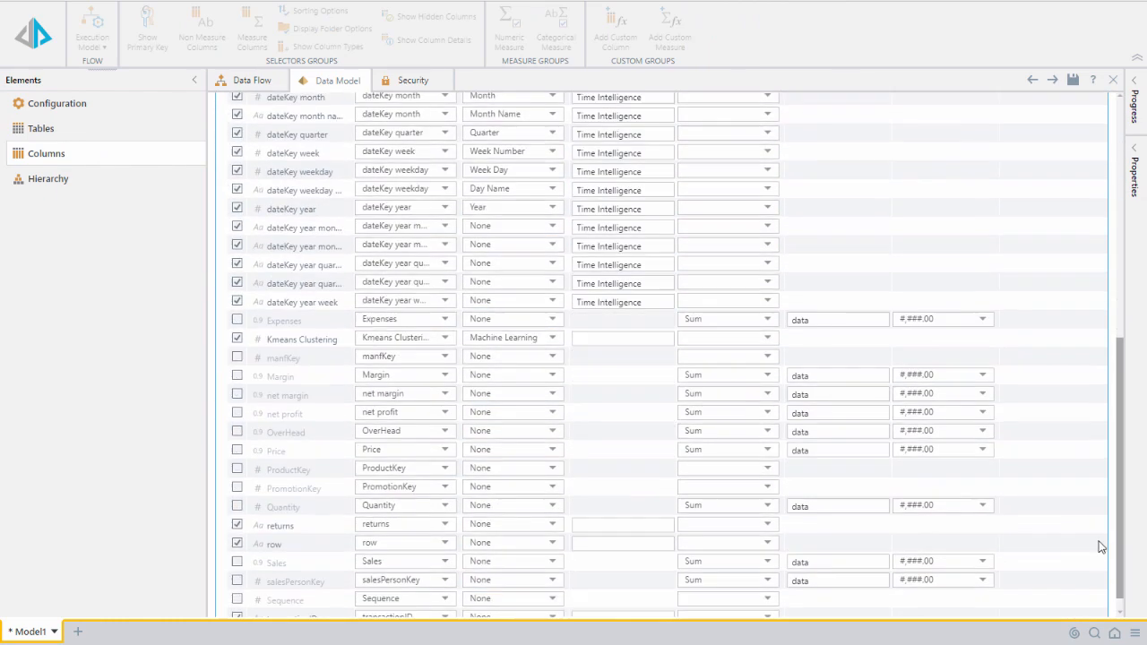
{"action": "left_click", "coordinate": [757, 595]}
{"action": "left_click", "coordinate": [703, 629]}
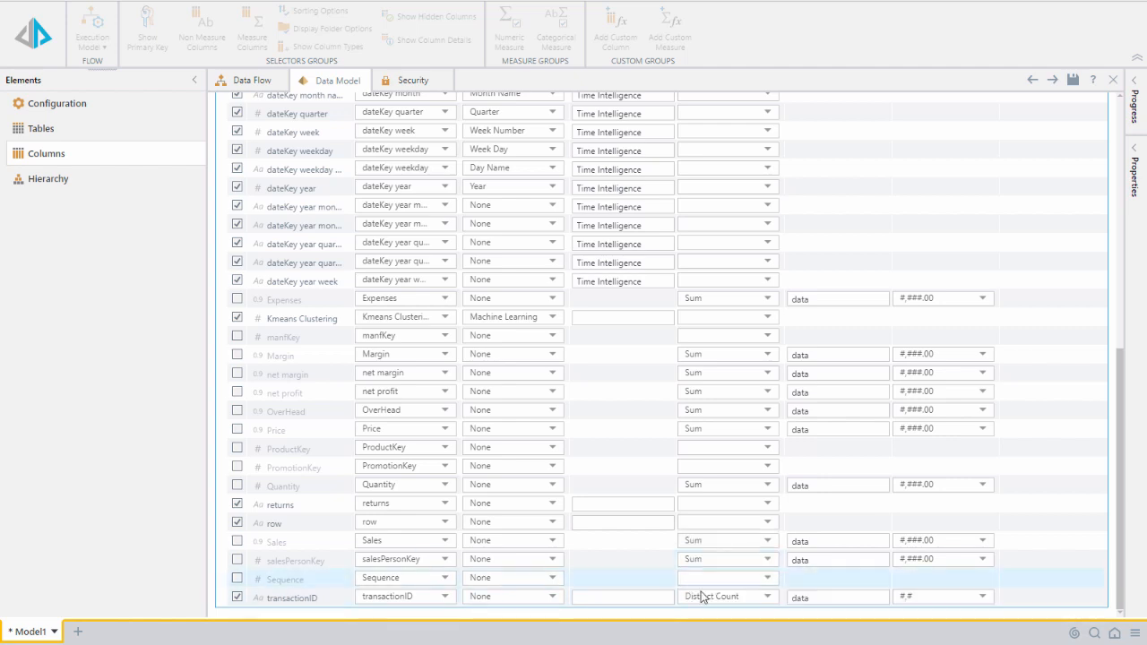
Rename the transactionID column to transactions and set the Margin measure's aggregation to Avg
{"action": "right_click", "coordinate": [316, 600]}
{"action": "left_click", "coordinate": [340, 610]}
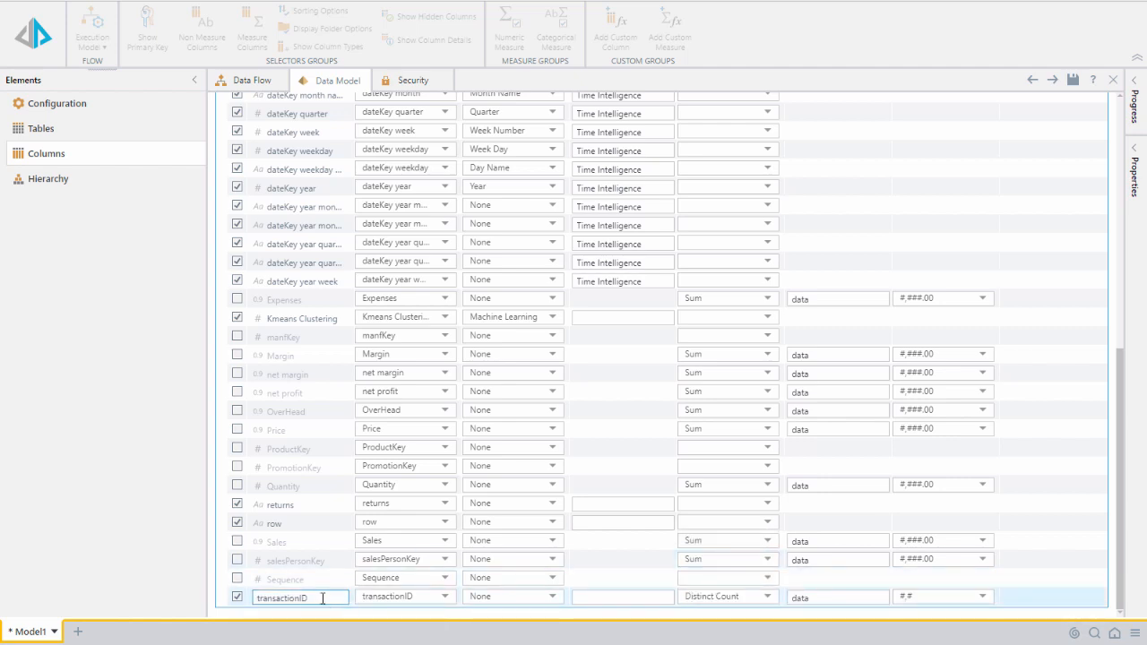
{"action": "left_click", "coordinate": [322, 596]}
{"action": "key", "text": "BackSpace"}
{"action": "key", "text": "BackSpace"}
{"action": "type", "text": "s"}
{"action": "key", "text": "Return"}
{"action": "left_click", "coordinate": [766, 356]}
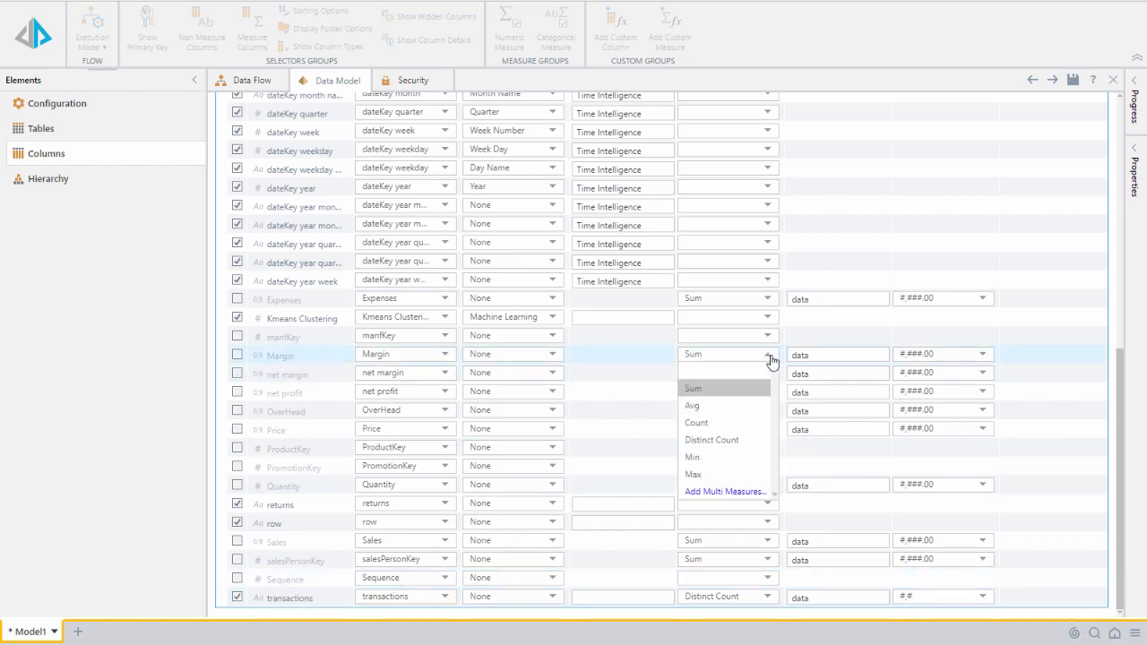
{"action": "left_click", "coordinate": [747, 404]}
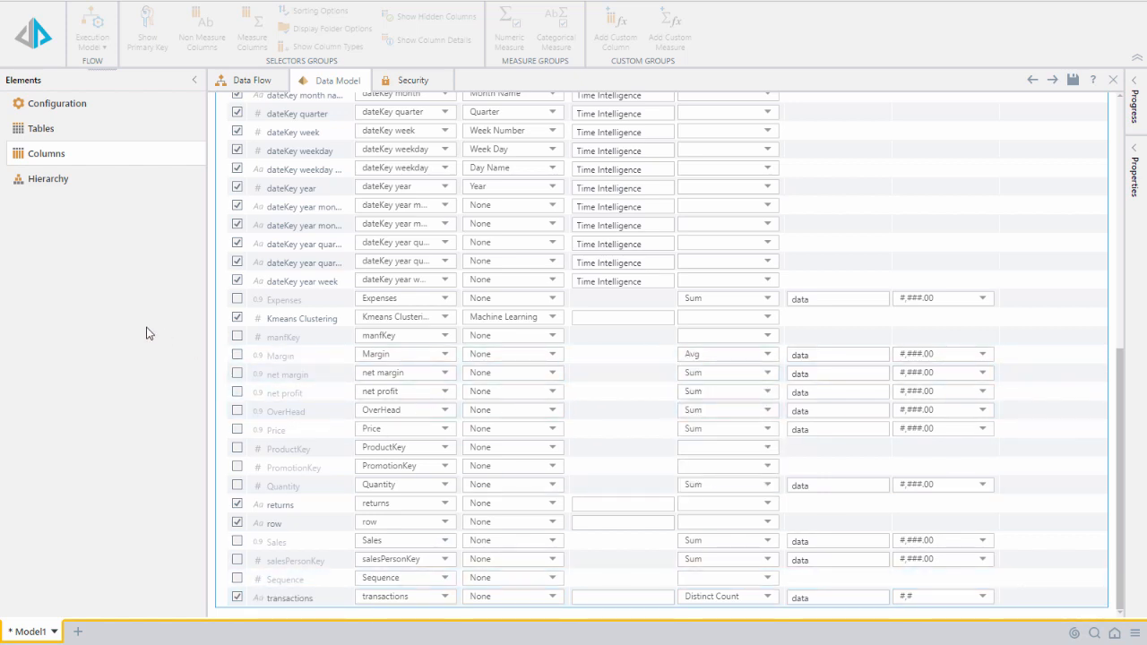
Create a hierarchy named Products from the products table with the levels Product Category, Product Sub Category and Product
{"action": "left_click", "coordinate": [68, 183]}
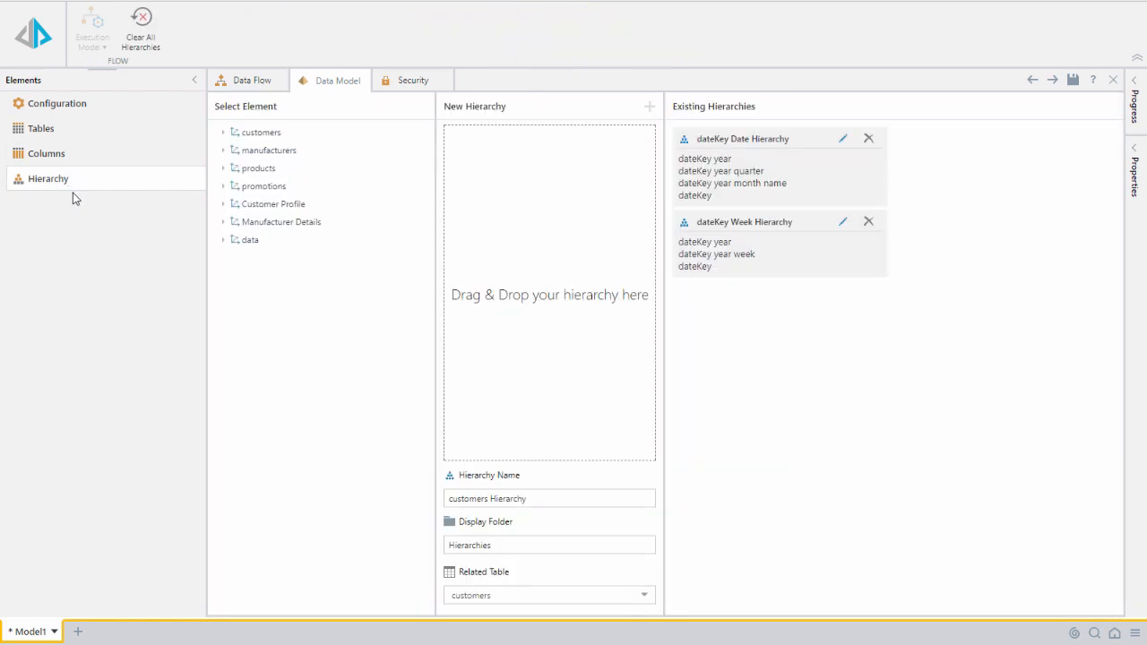
{"action": "left_click", "coordinate": [223, 169]}
{"action": "left_click_drag", "start_coordinate": [268, 258], "coordinate": [506, 183]}
{"action": "left_click_drag", "start_coordinate": [314, 275], "coordinate": [545, 191]}
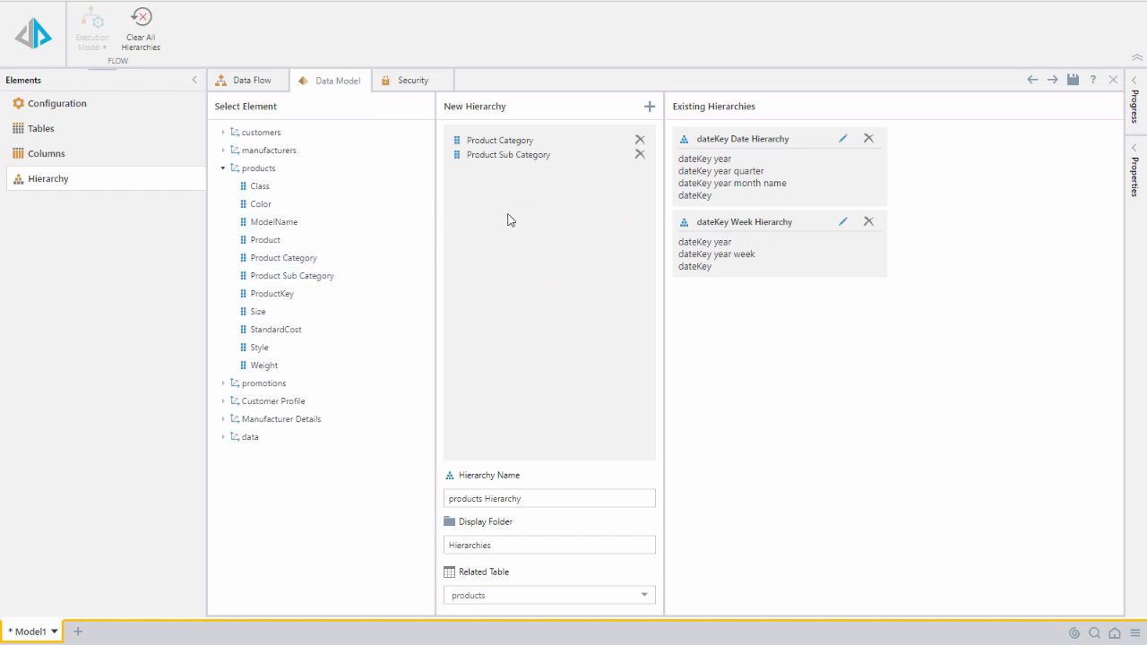
{"action": "left_click_drag", "start_coordinate": [266, 239], "coordinate": [436, 205]}
{"action": "left_click_drag", "start_coordinate": [435, 205], "coordinate": [589, 382]}
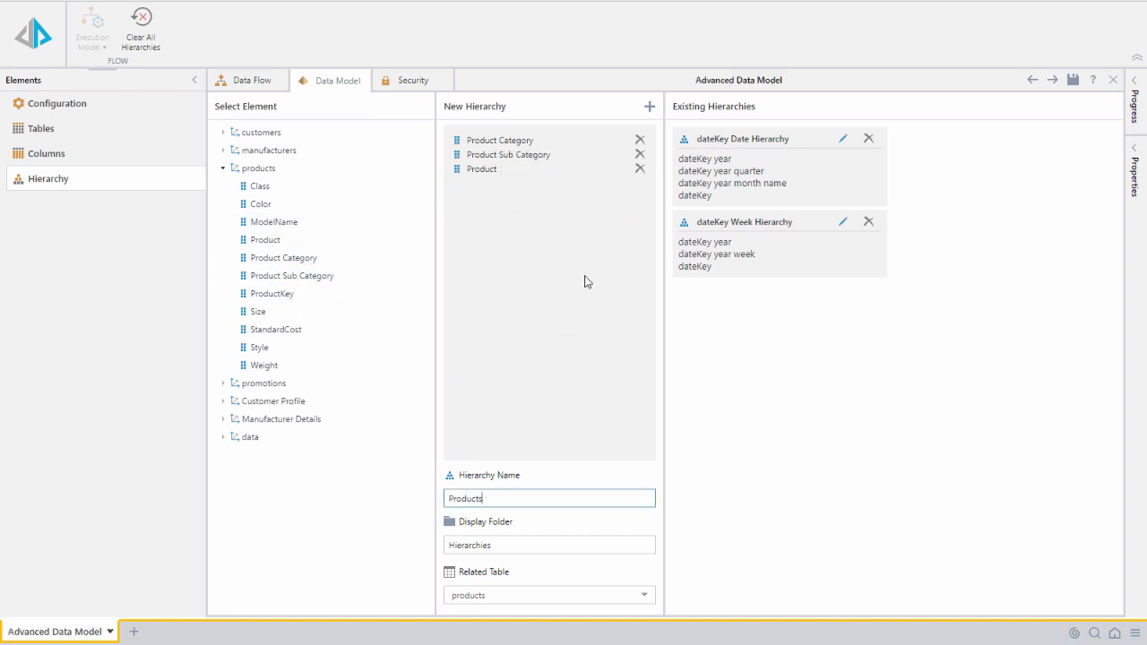
{"action": "left_click", "coordinate": [651, 108]}
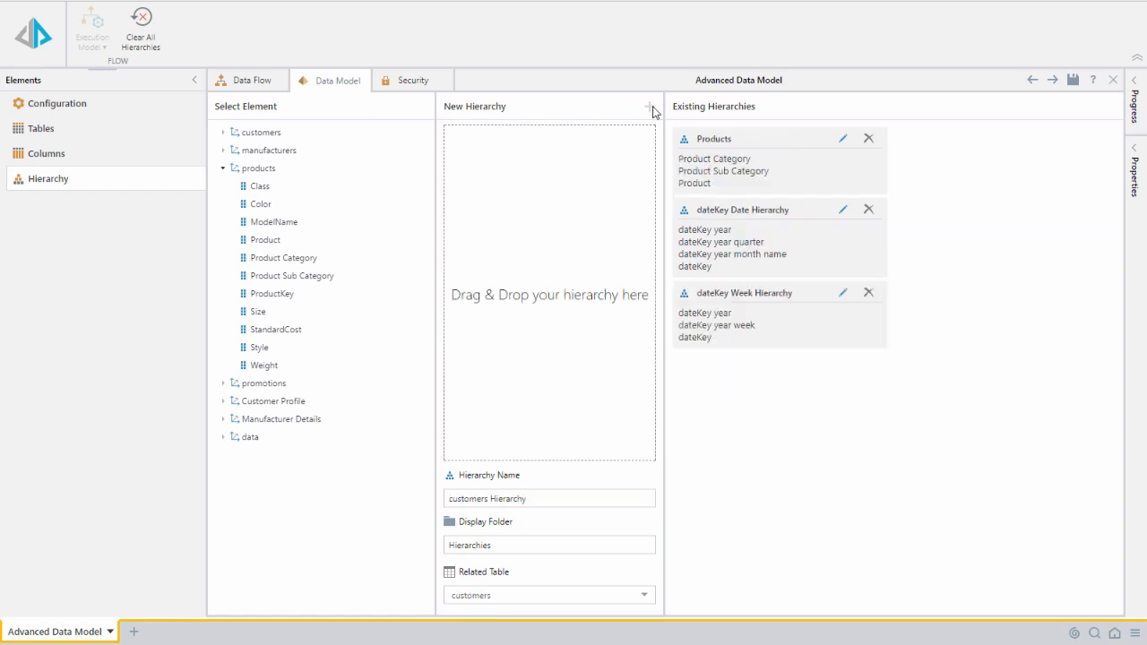
Process both the data flow and the model, saving it in Public Content under the name Advanced Data Model
{"action": "left_click", "coordinate": [45, 54]}
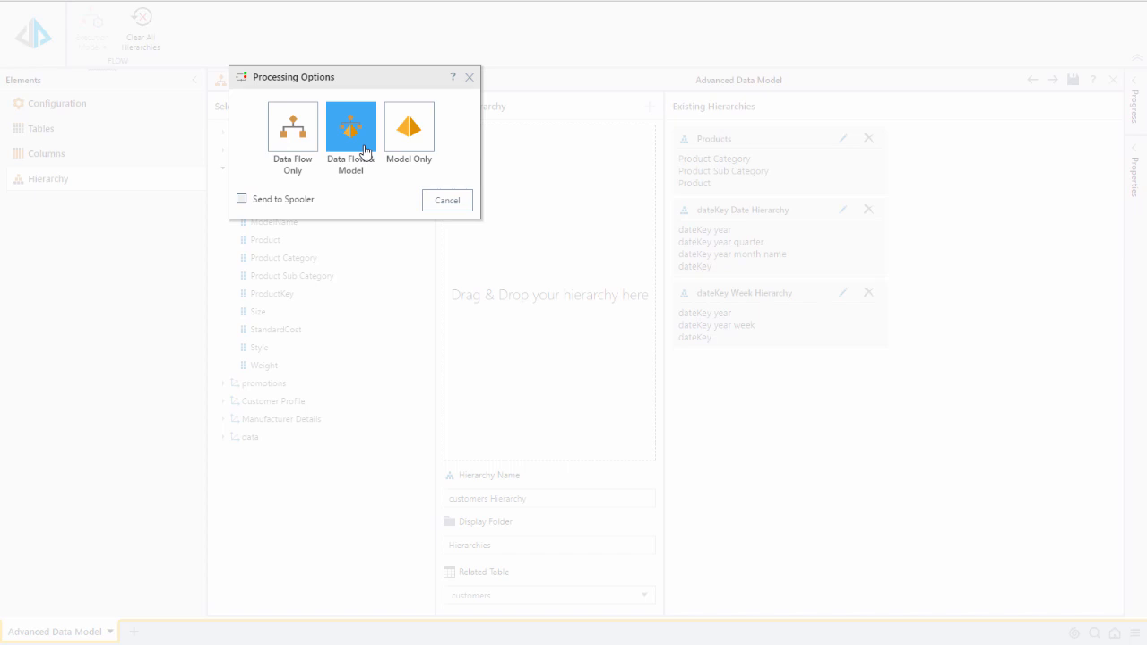
{"action": "left_click", "coordinate": [364, 151]}
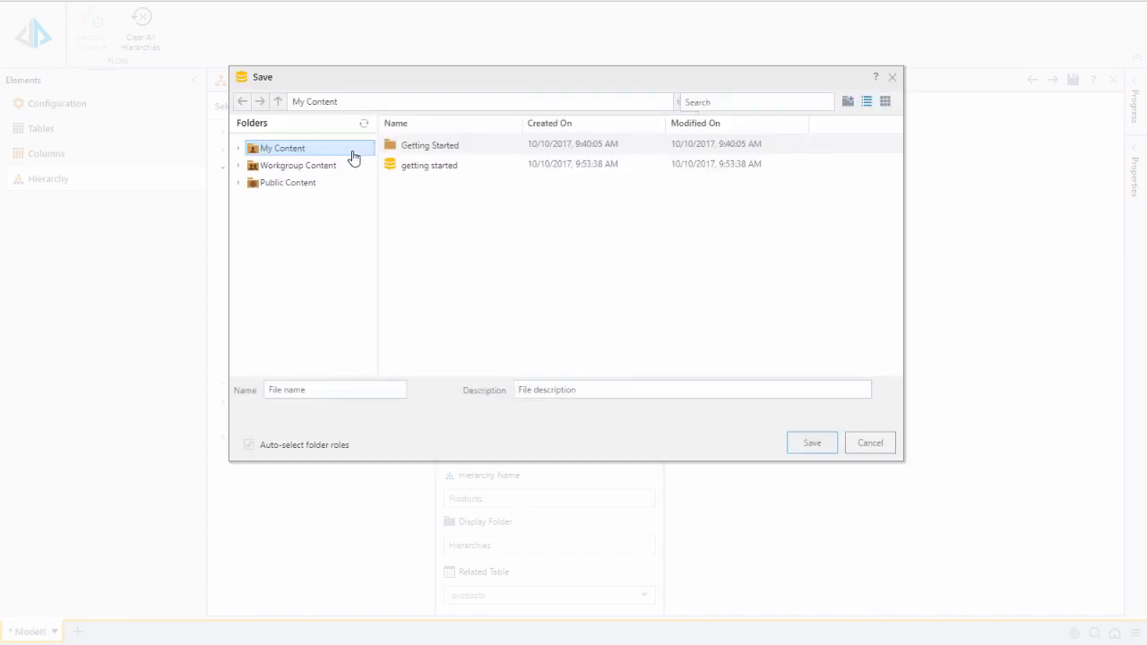
{"action": "left_click", "coordinate": [238, 182]}
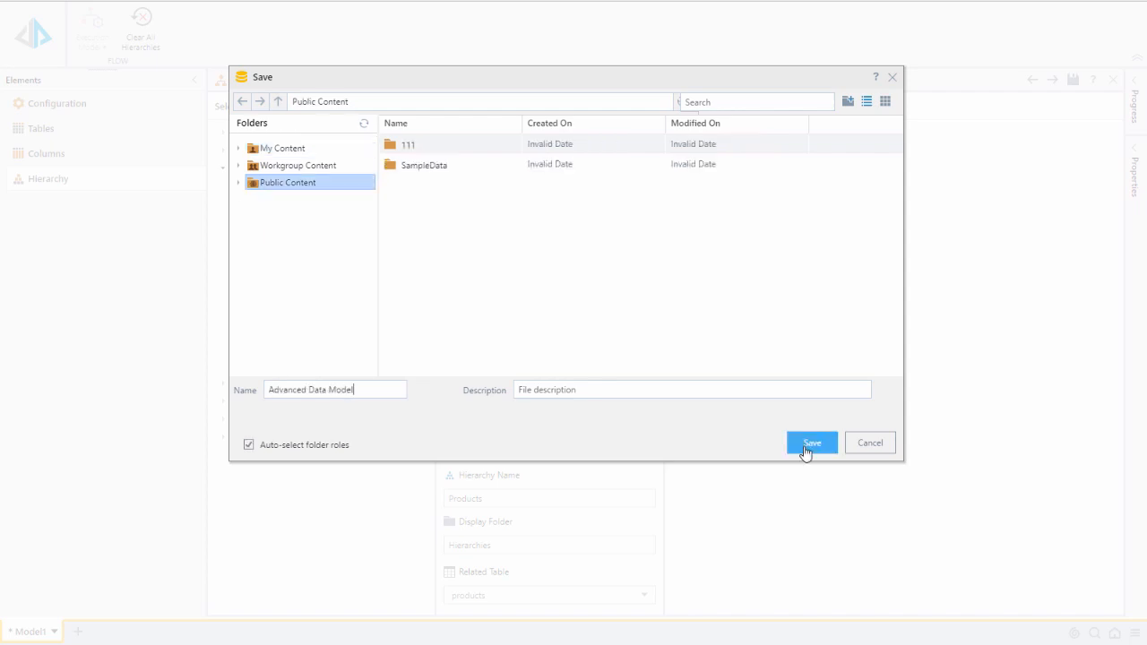
{"action": "left_click", "coordinate": [805, 448]}
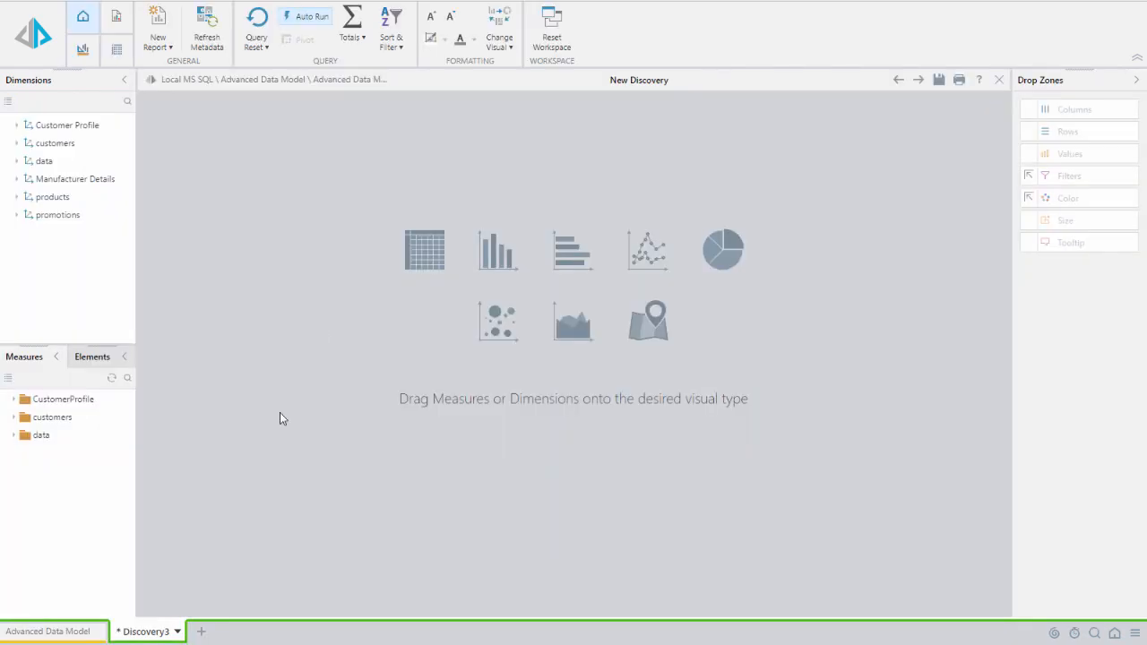
Build a grid of the Sales measure with Product Category from products on rows and Country from customers on columns
{"action": "left_click", "coordinate": [20, 435]}
{"action": "left_click_drag", "start_coordinate": [64, 596], "coordinate": [421, 248]}
{"action": "left_click", "coordinate": [16, 196]}
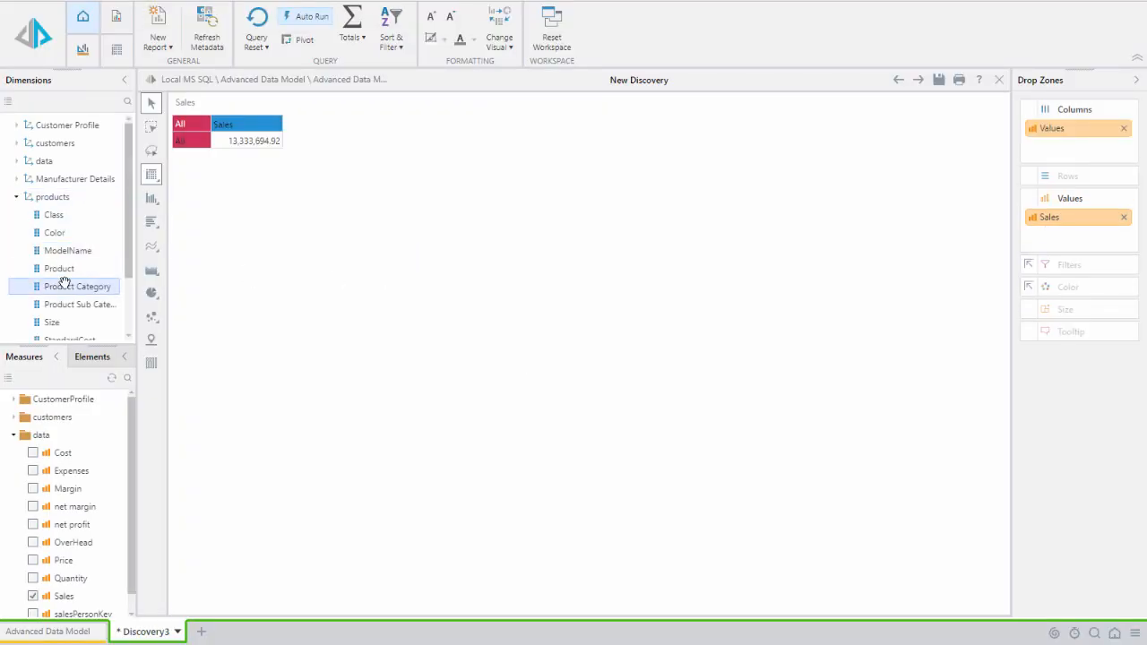
{"action": "left_click_drag", "start_coordinate": [69, 286], "coordinate": [1071, 178]}
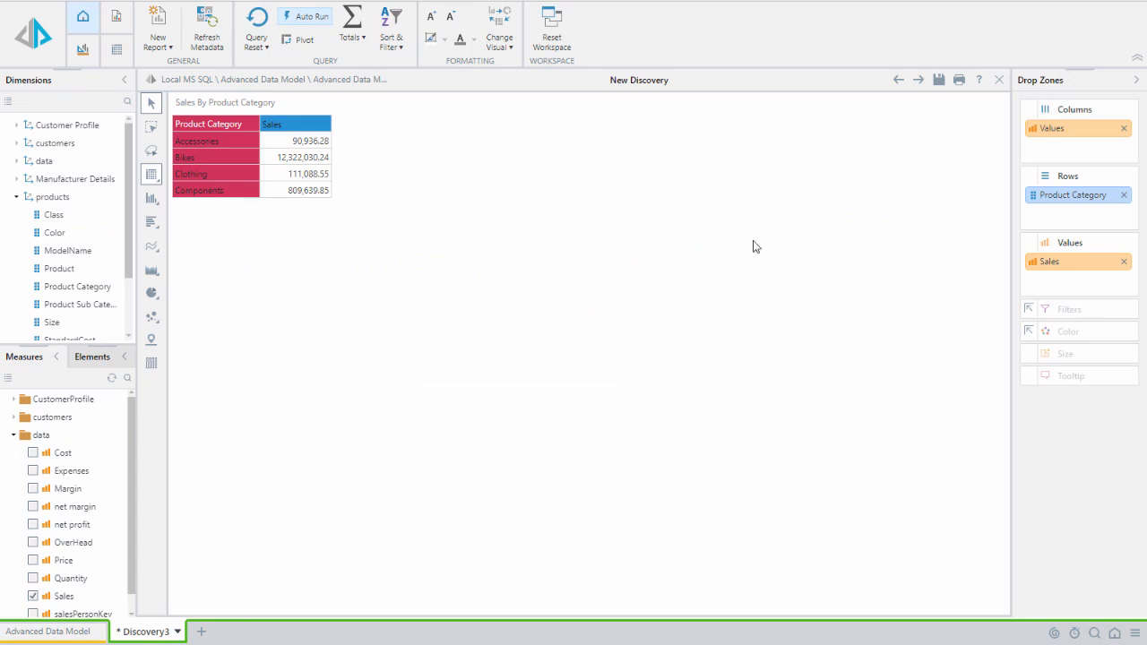
{"action": "left_click", "coordinate": [16, 142]}
{"action": "left_click_drag", "start_coordinate": [58, 201], "coordinate": [1061, 150]}
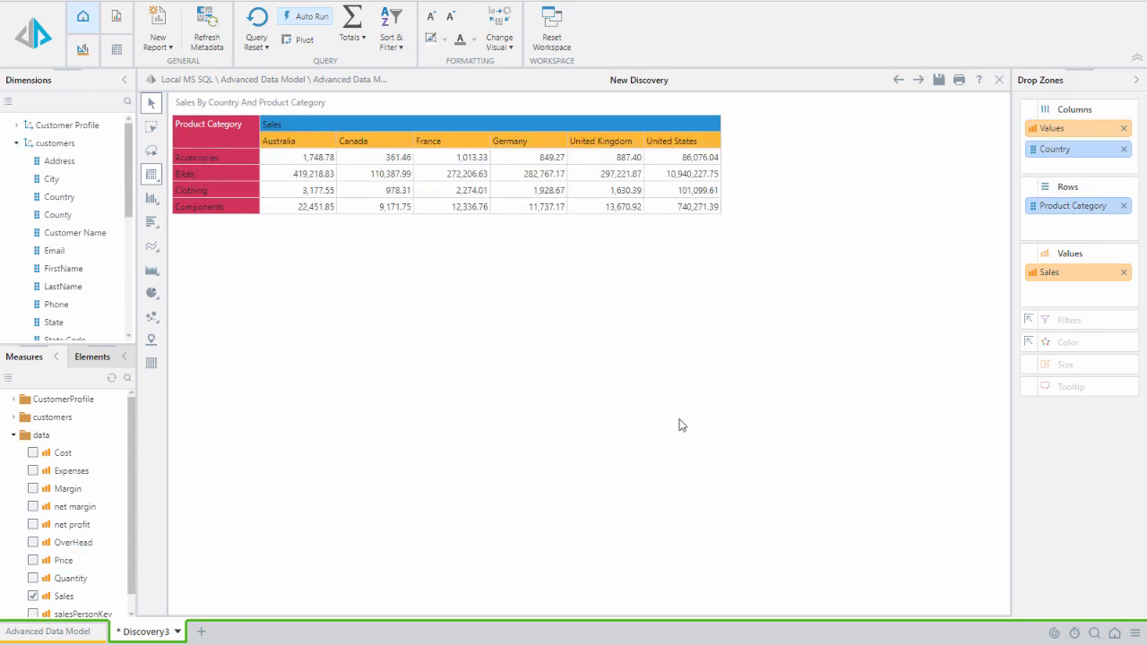
Color the grid by the Price measure and size it by the OverHead measure
{"action": "mouse_move", "coordinate": [62, 560]}
{"action": "left_mouse_down"}
{"action": "mouse_move", "coordinate": [683, 430]}
{"action": "mouse_move", "coordinate": [1030, 342]}
{"action": "mouse_move", "coordinate": [1018, 362]}
{"action": "left_mouse_up"}
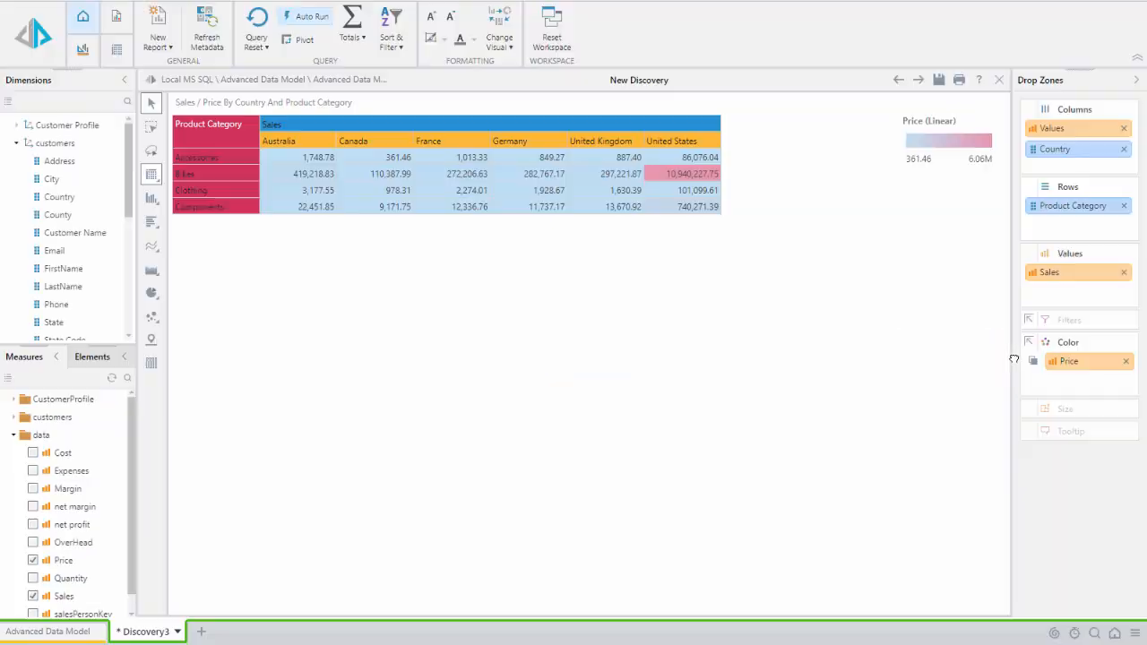
{"action": "left_click_drag", "start_coordinate": [73, 542], "coordinate": [1065, 409]}
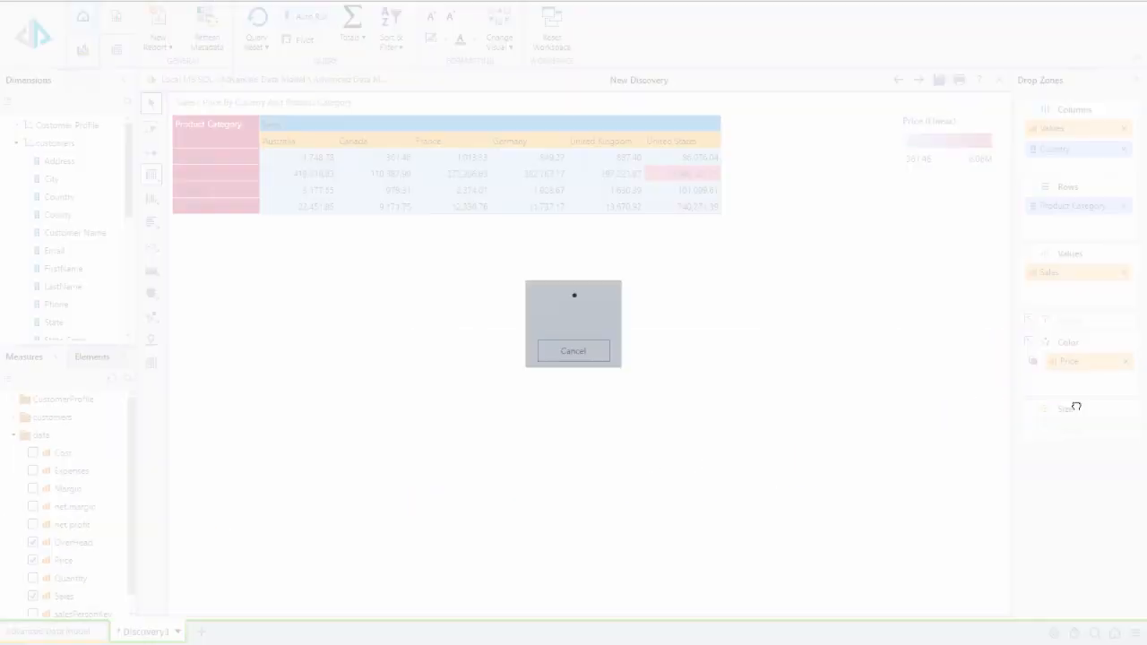